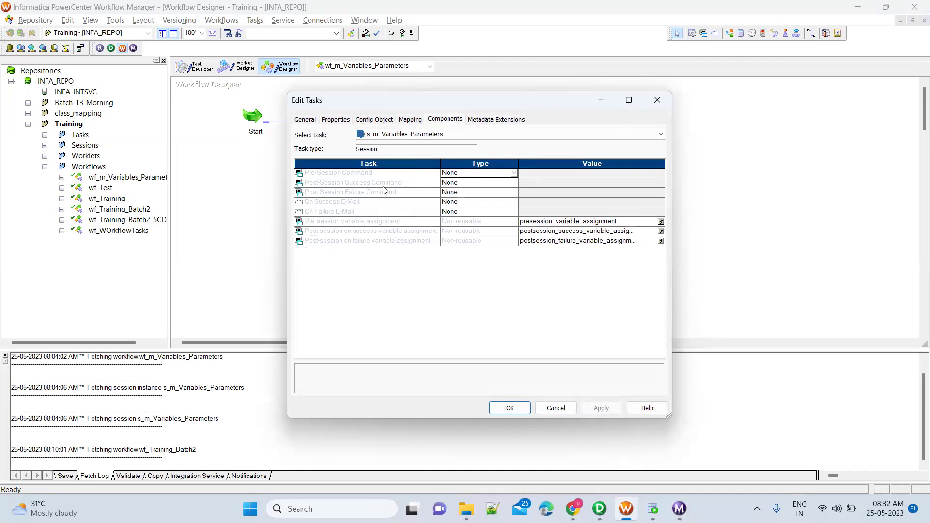
Close the task editor and reopen the s_m_Variables_Parameters session at its component settings
left_click(657, 100)
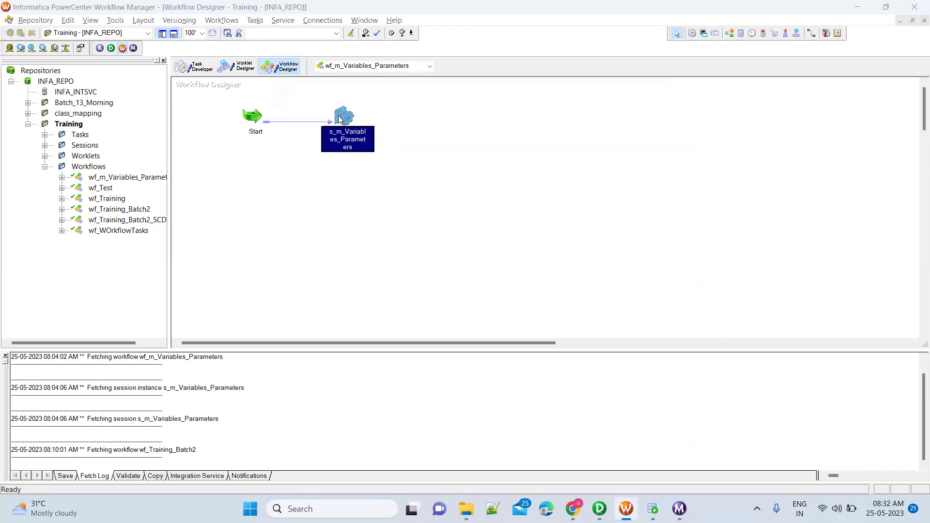
double_click(339, 117)
left_click(446, 119)
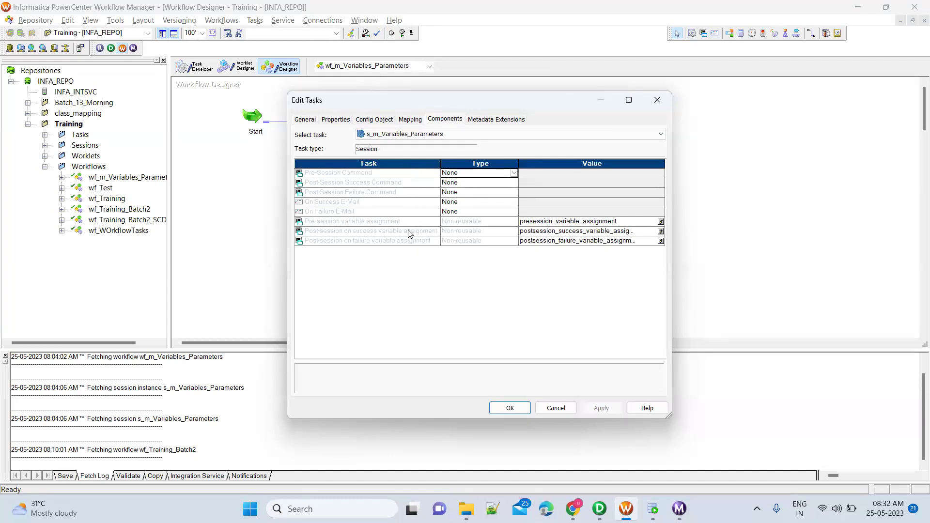
Examine the session's Pre-Session Command, Post-Session Success and Failure Commands, and On Success and On Failure E-Mail components
left_click(408, 173)
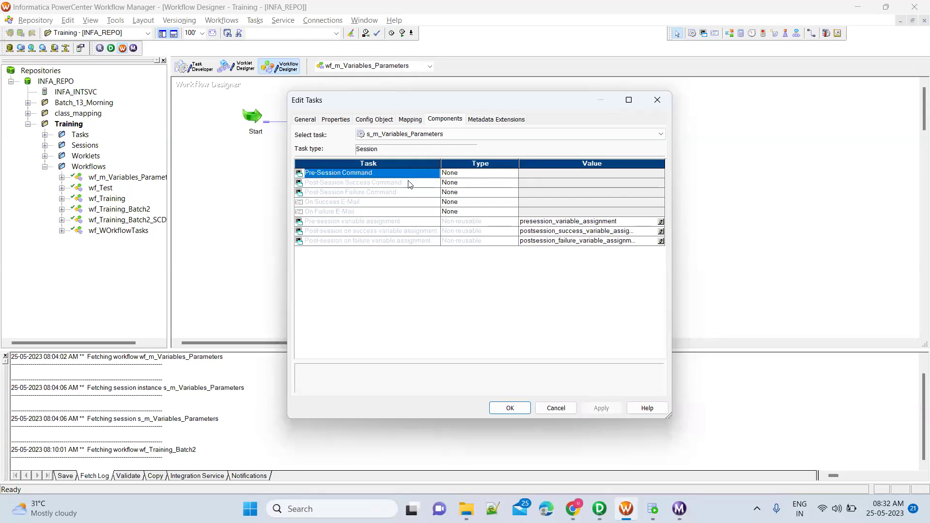
left_click(408, 183)
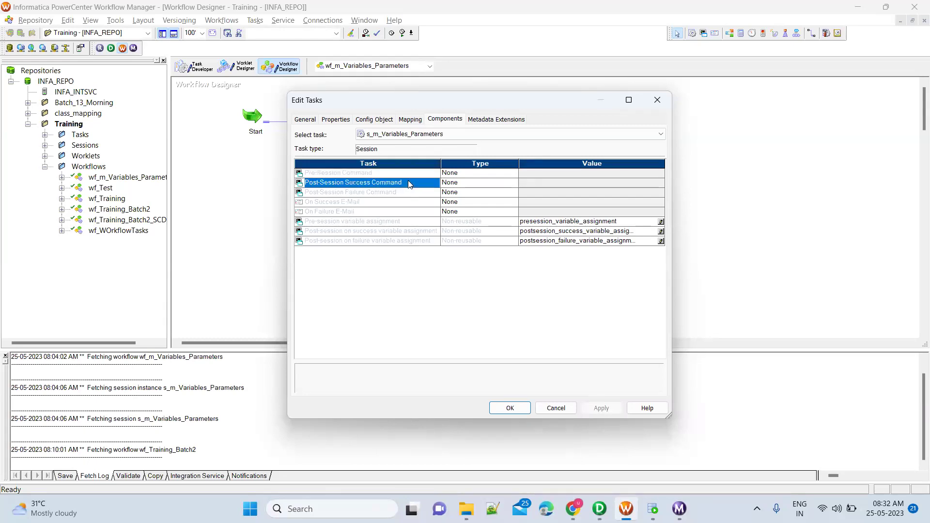
left_click(379, 174)
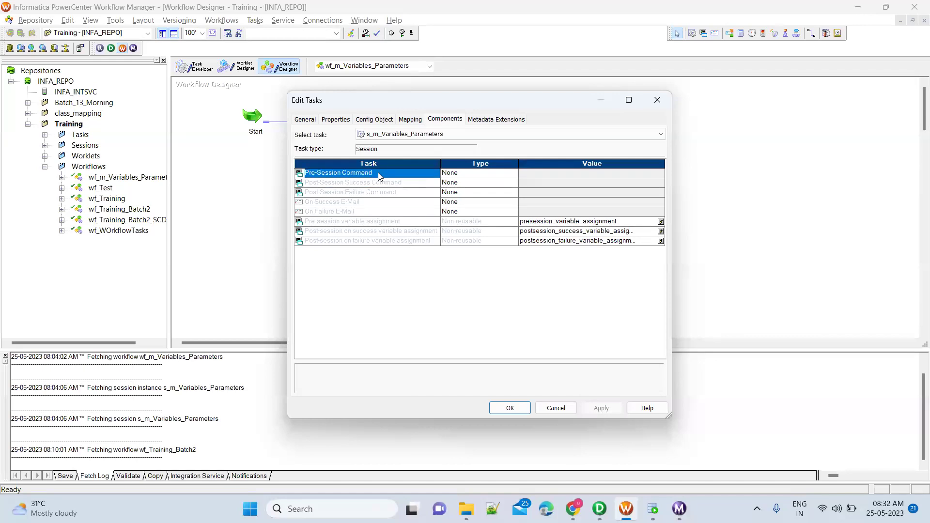
left_click(384, 185)
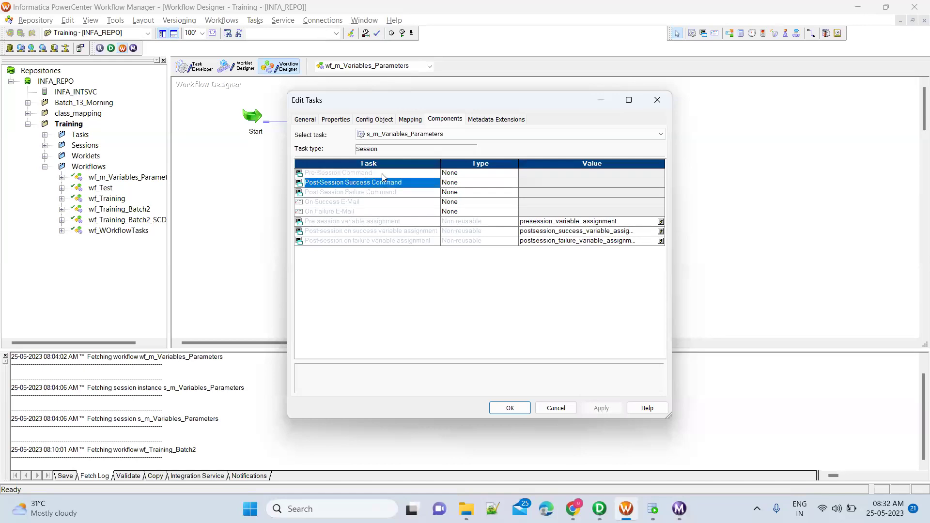
left_click(382, 172)
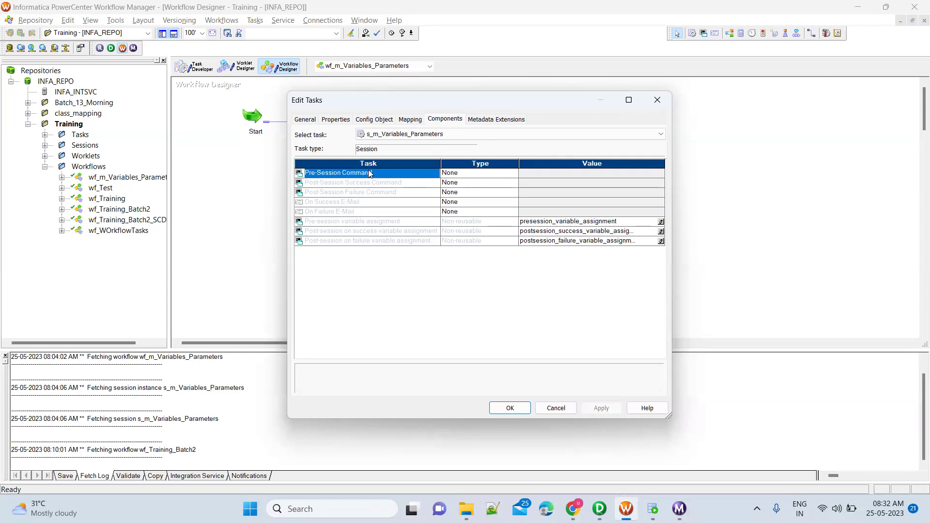
left_click(382, 186)
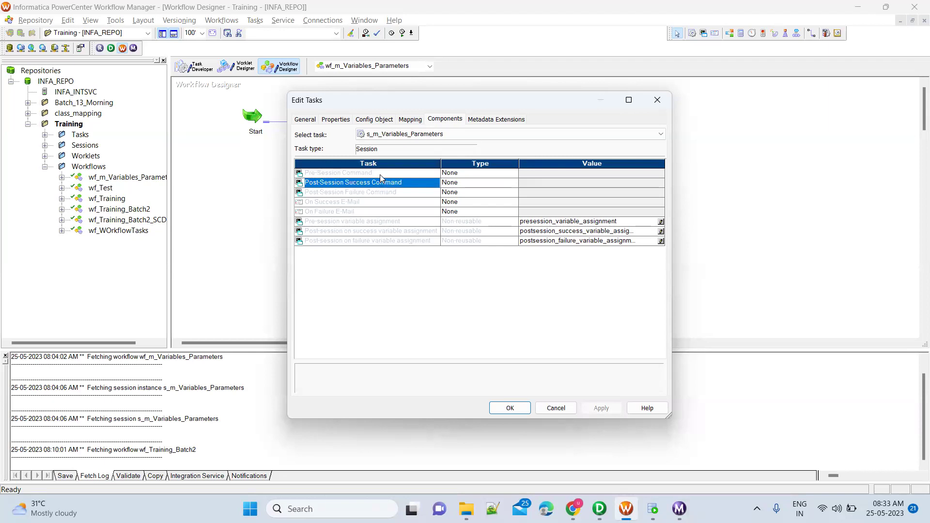
left_click(380, 175)
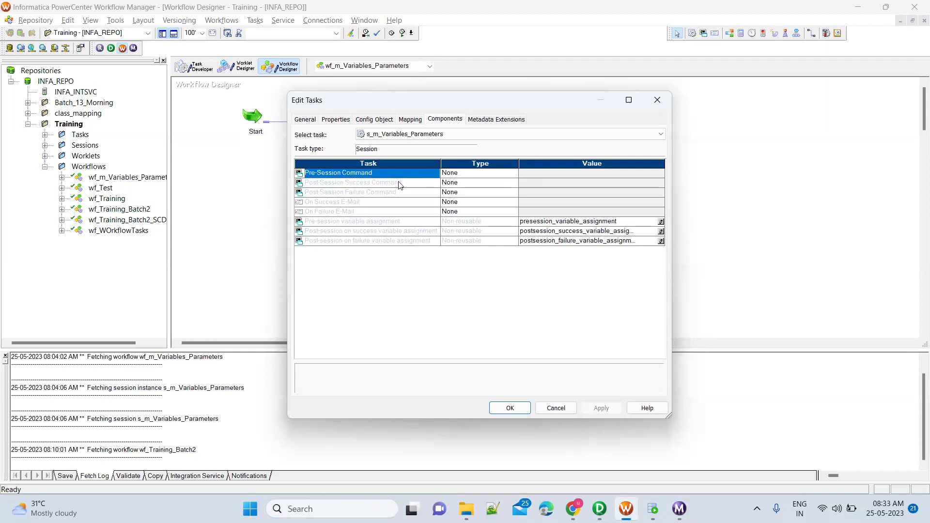
left_click(401, 186)
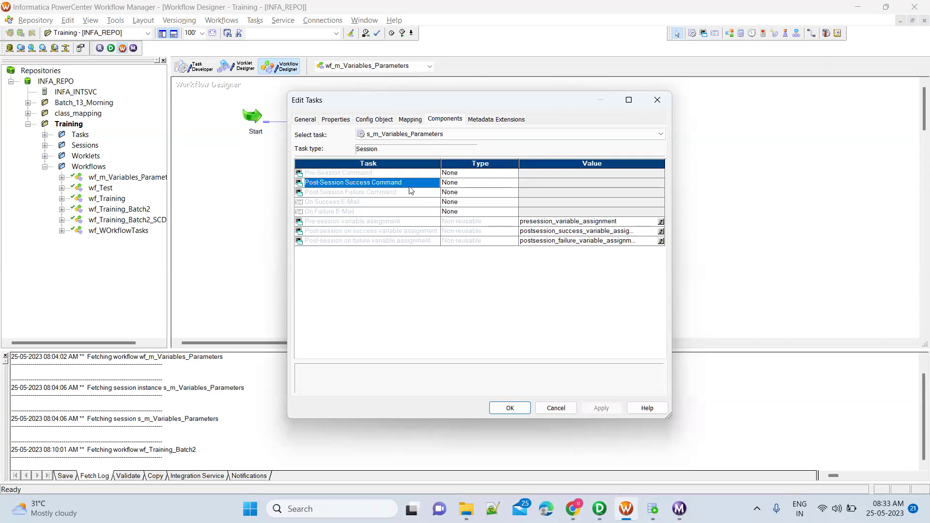
left_click(408, 192)
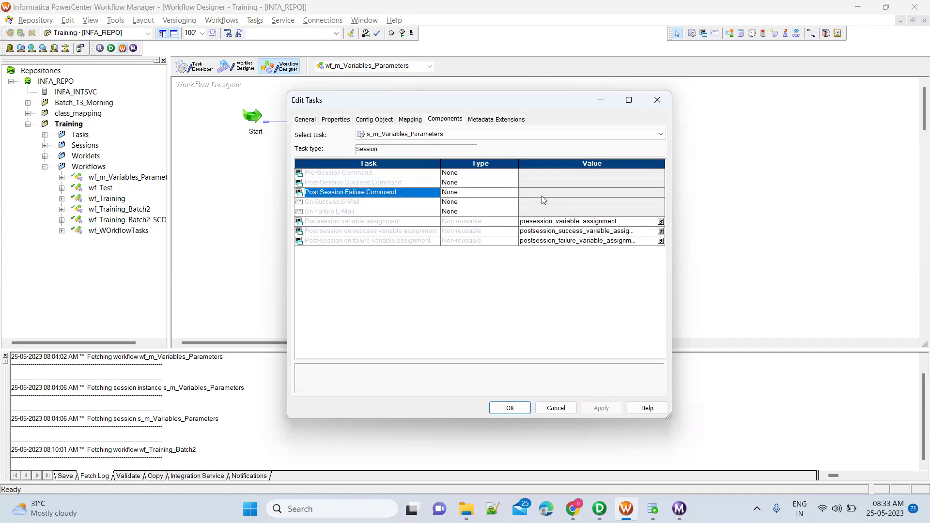
left_click(419, 205)
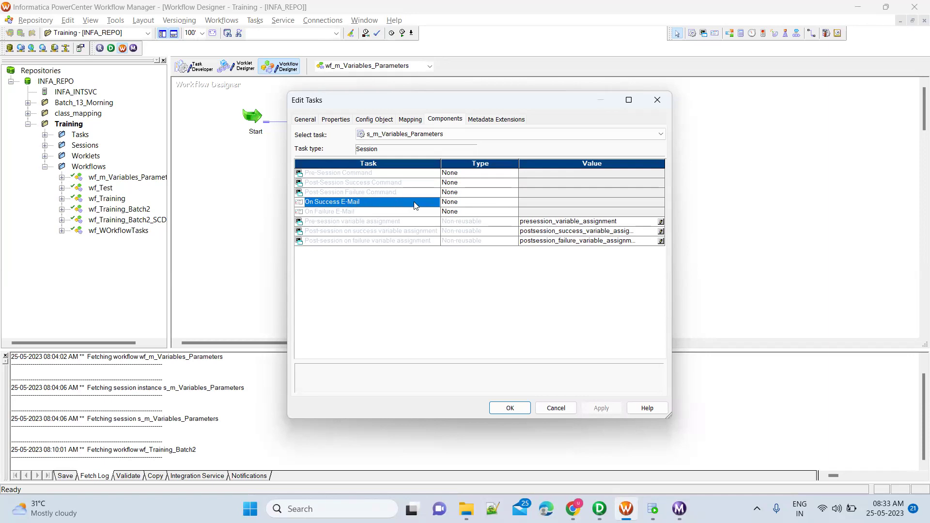
left_click(387, 214)
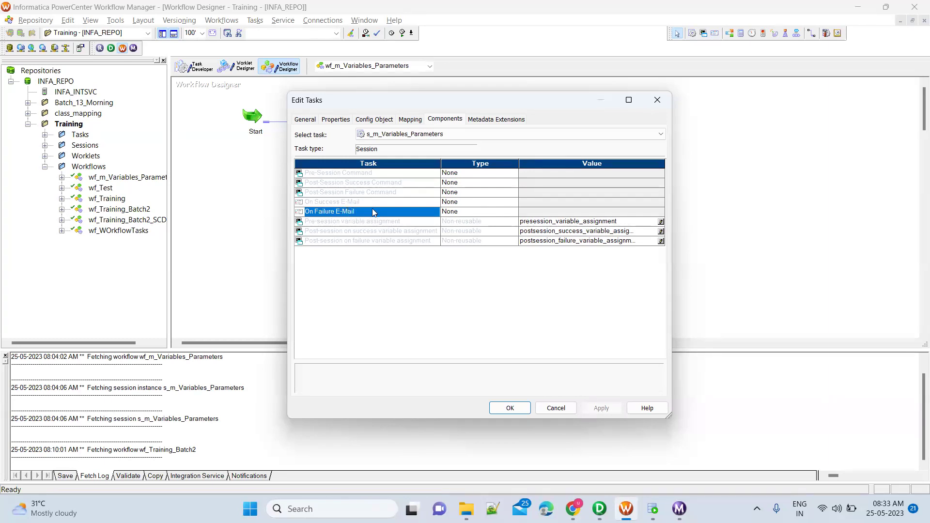
Set the On Failure E-Mail component's type to Non-reusable
left_click(556, 212)
left_click(488, 214)
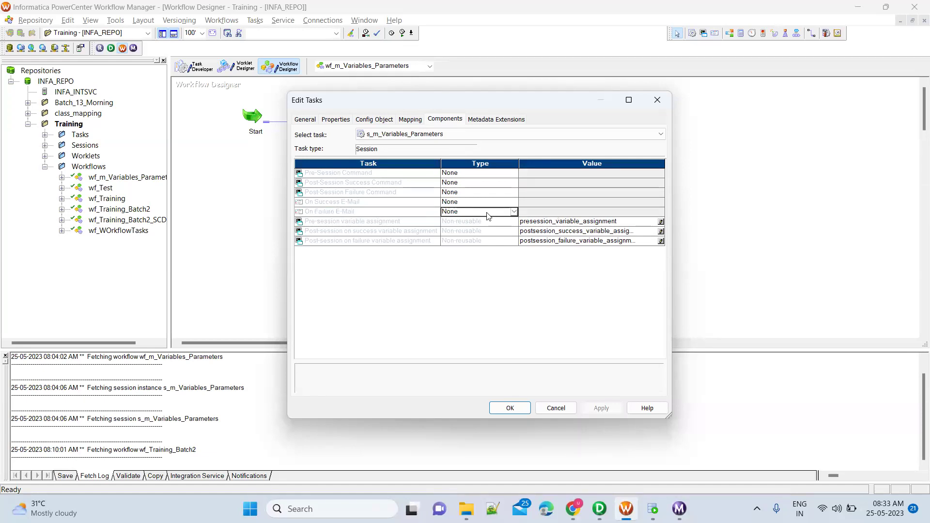
left_click(487, 212)
left_click(486, 212)
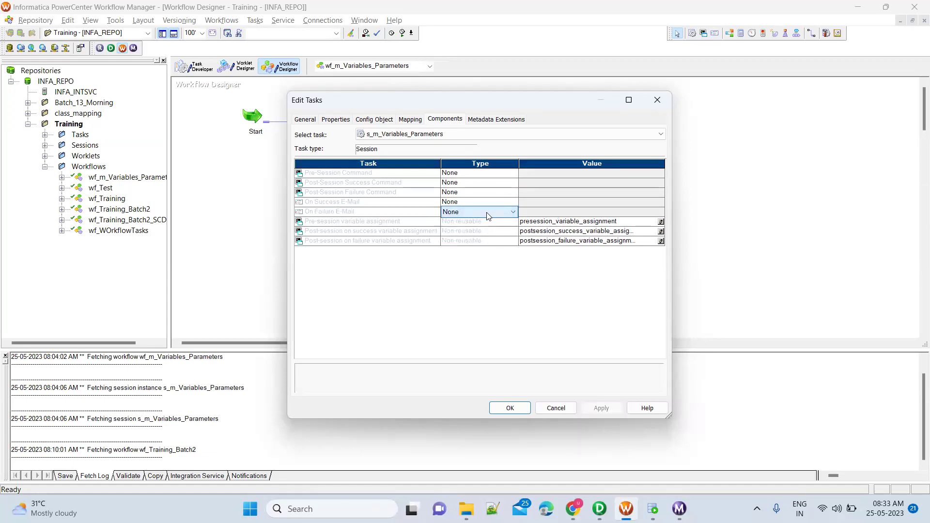
left_click(414, 216)
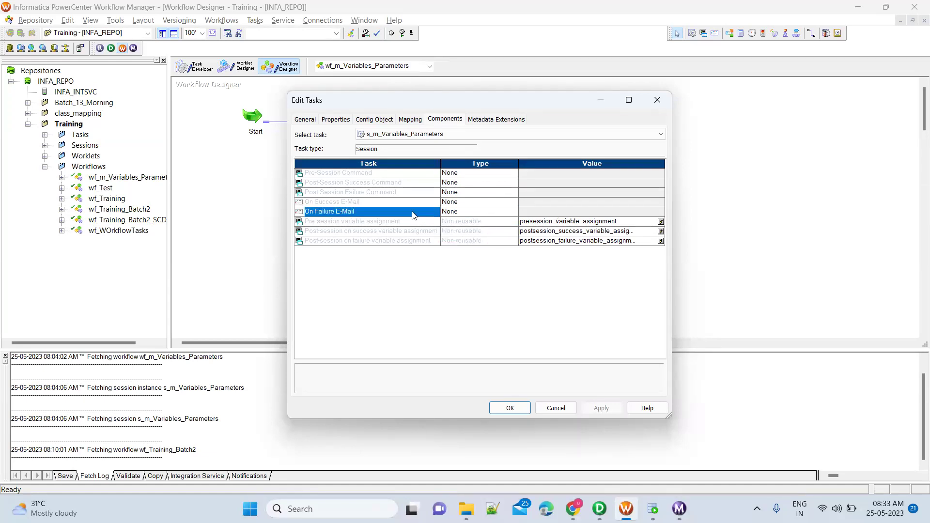
left_click(503, 212)
left_click(503, 212)
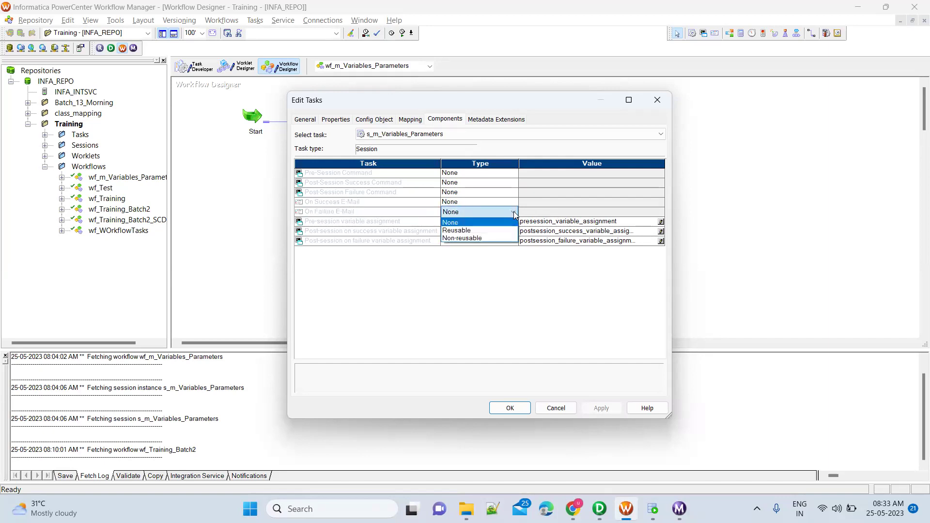
left_click(504, 238)
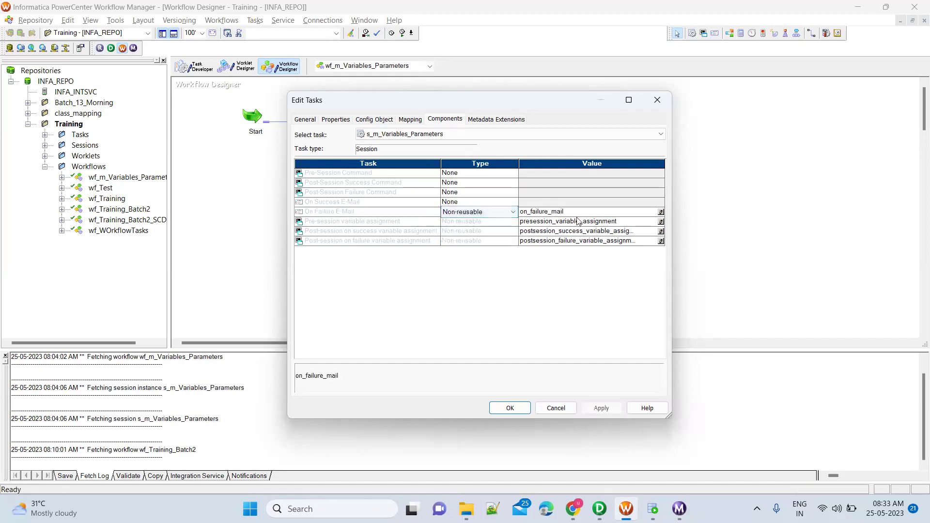
Inspect the failure e-mail's properties without saving and reset the On Failure E-Mail type to None
left_click(661, 213)
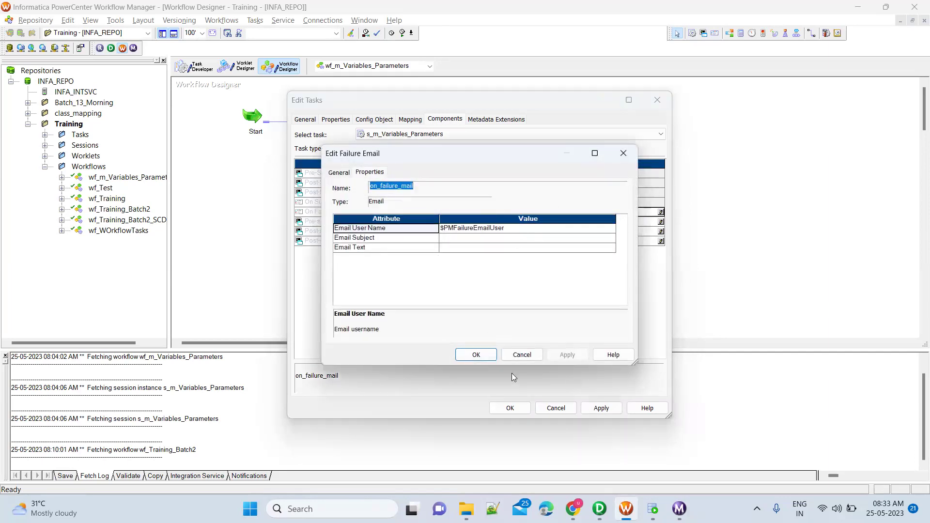
left_click(528, 359)
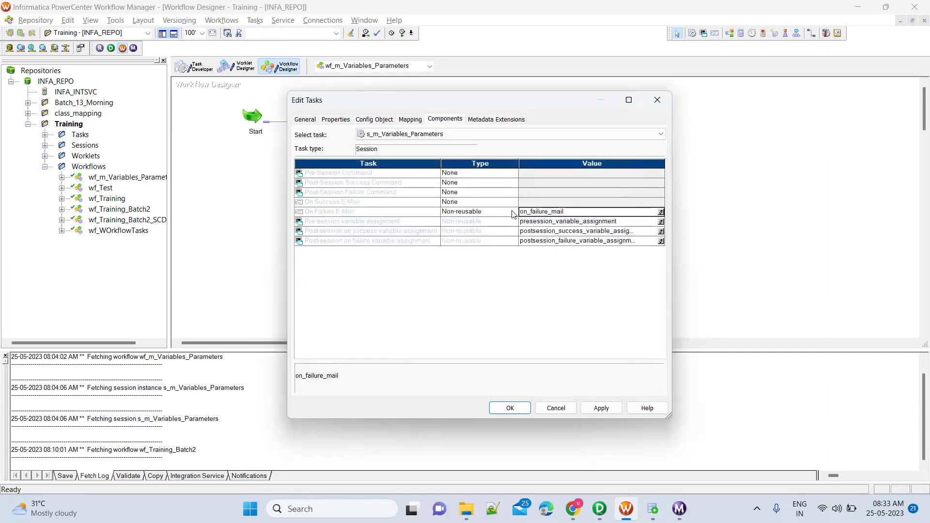
left_click(513, 214)
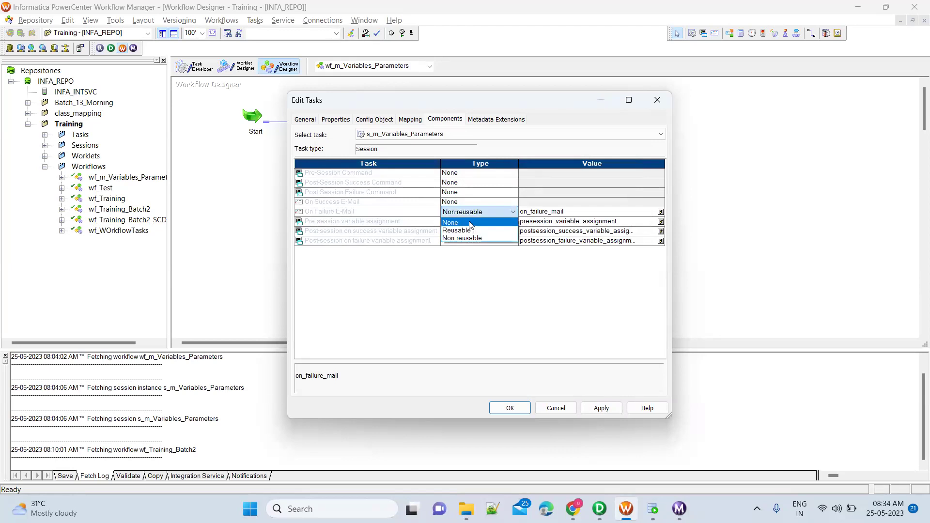
left_click(470, 223)
Add a Pre-session variable assignment row that uses the mapping parameter $$p_BONUS
left_click(415, 224)
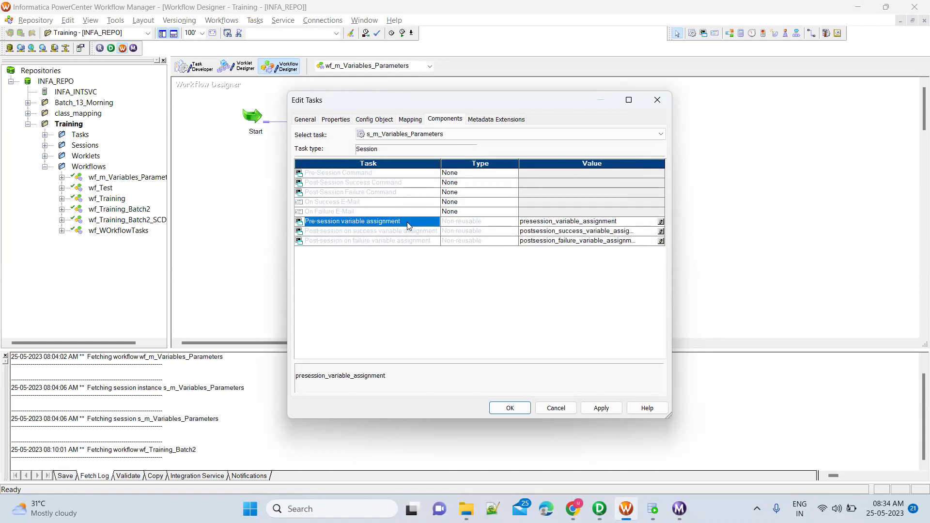
left_click(662, 223)
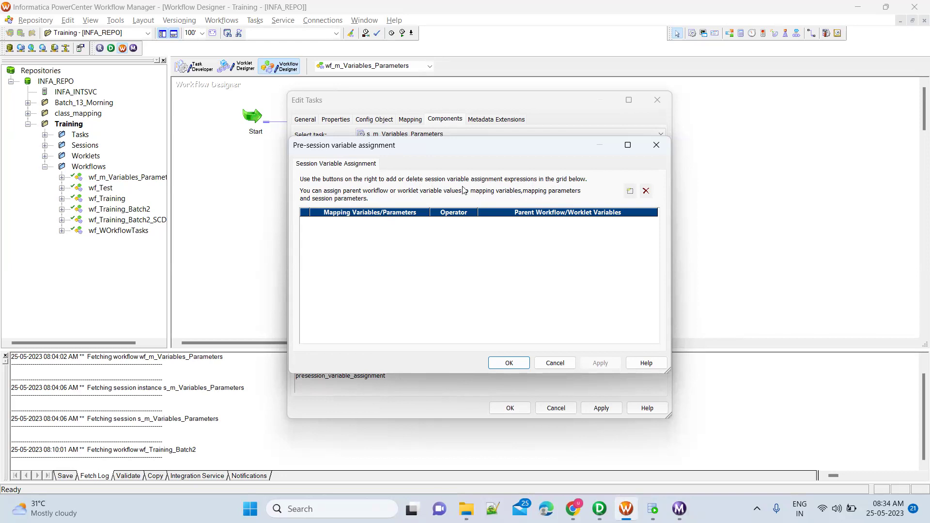
left_click(629, 193)
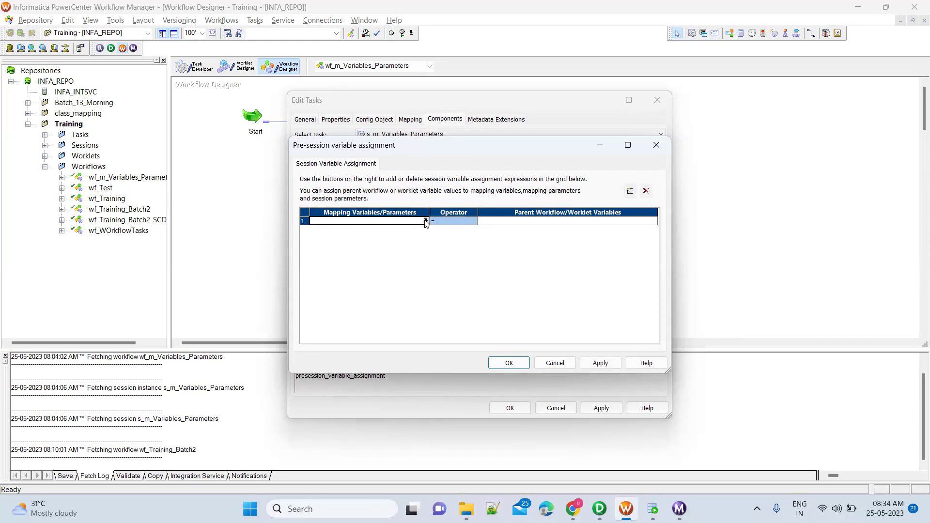
left_click(425, 221)
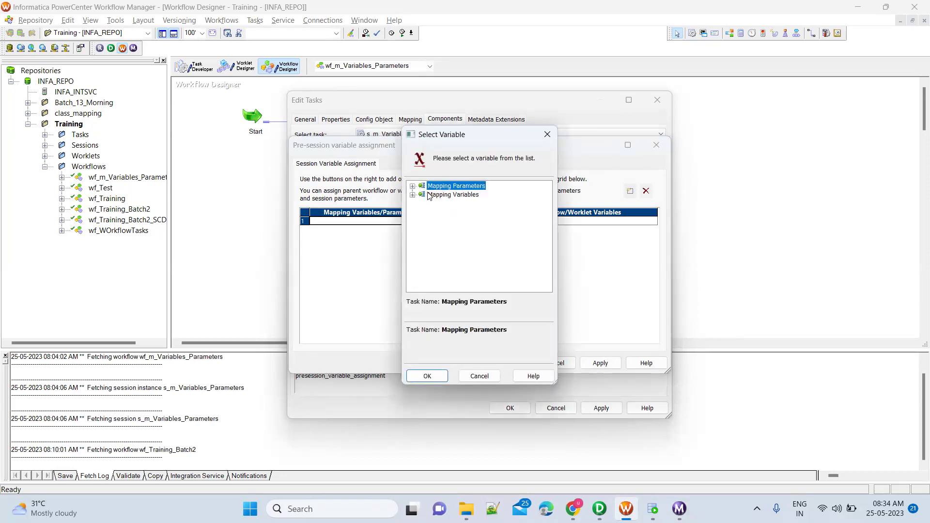
left_click(412, 187)
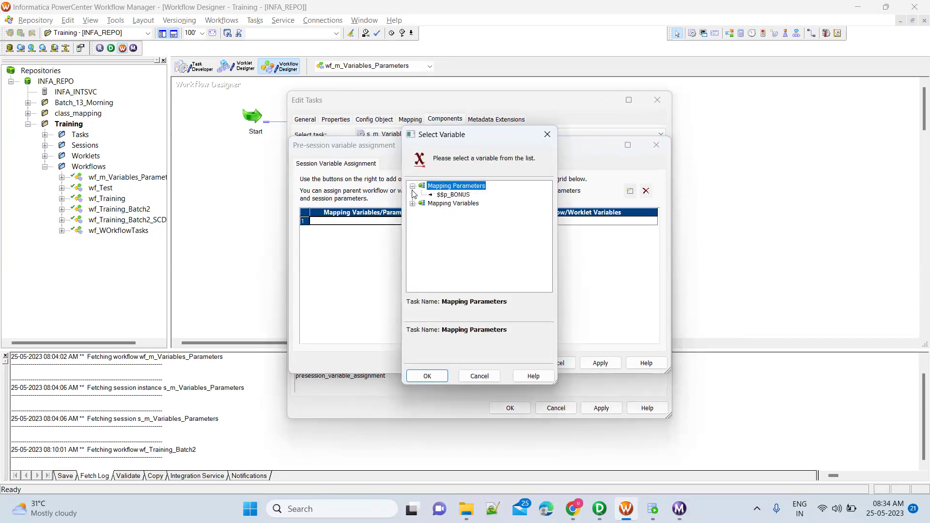
left_click(413, 204)
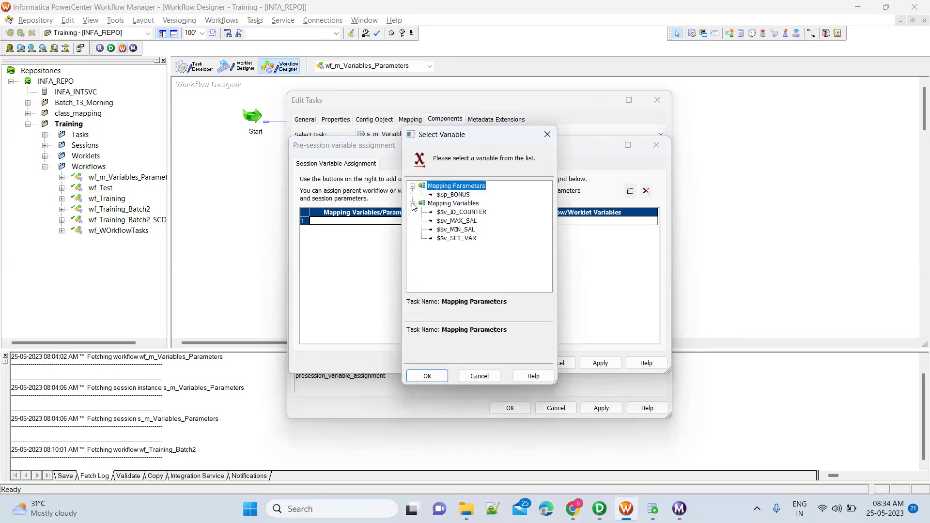
left_click(452, 195)
left_click(442, 374)
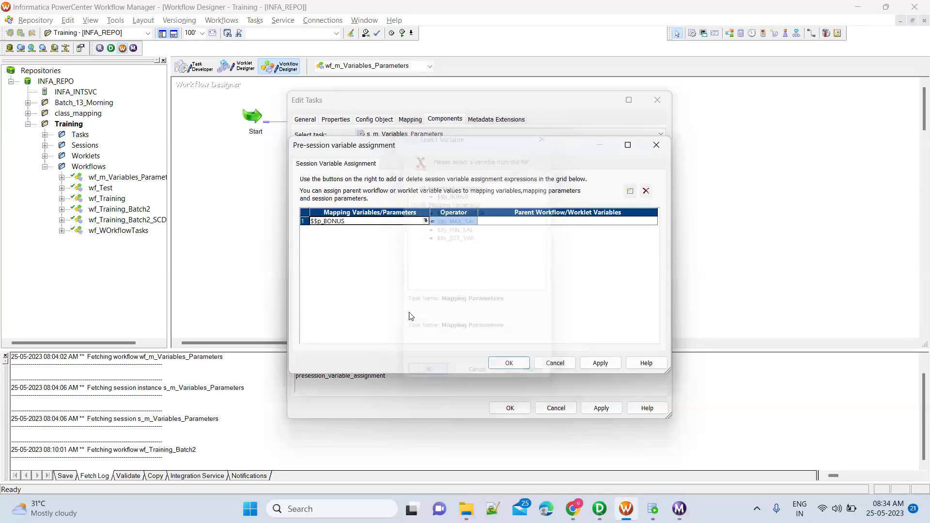
Check the parent workflow variables available for the $$p_BONUS assignment, and discard the assignment and all session edits
left_click(507, 222)
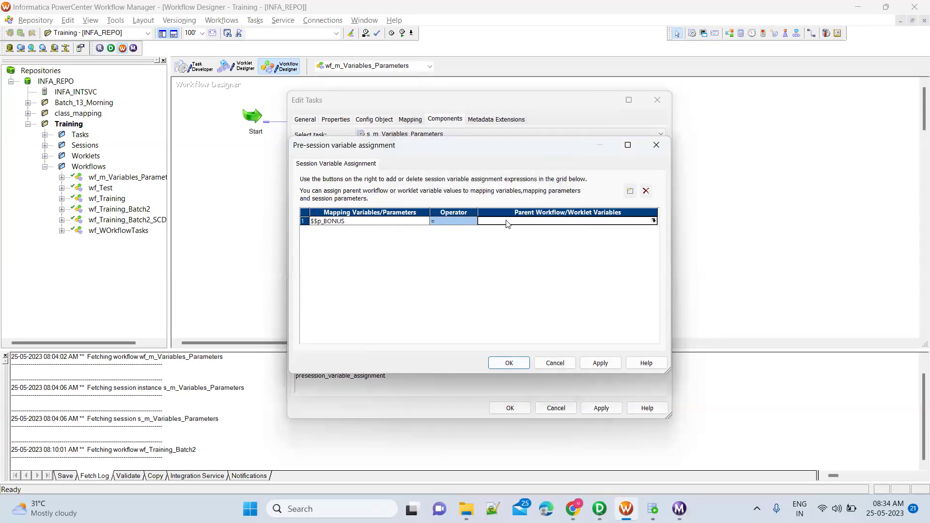
left_click(654, 221)
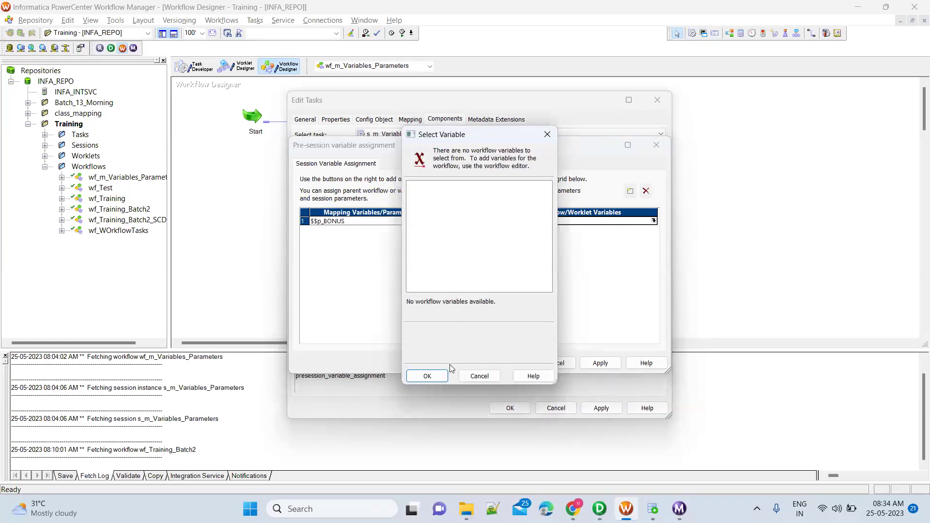
left_click(475, 376)
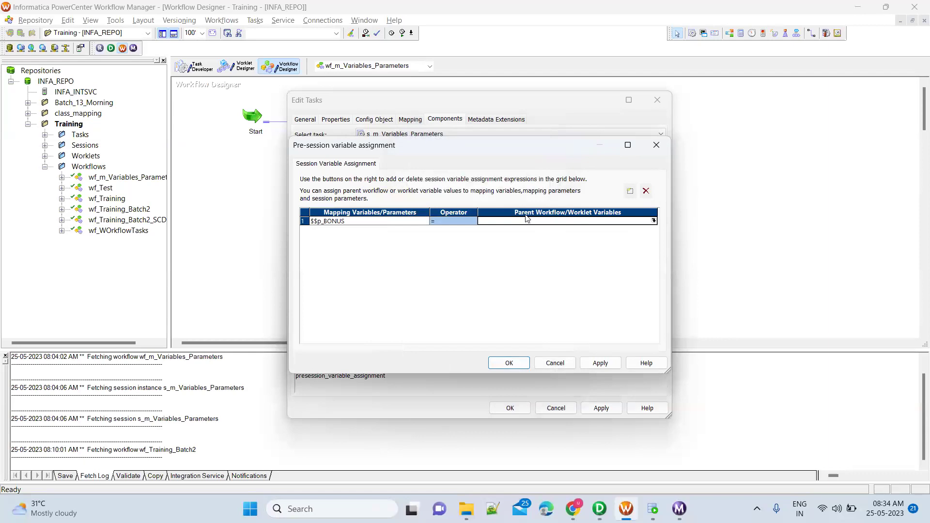
left_click(556, 364)
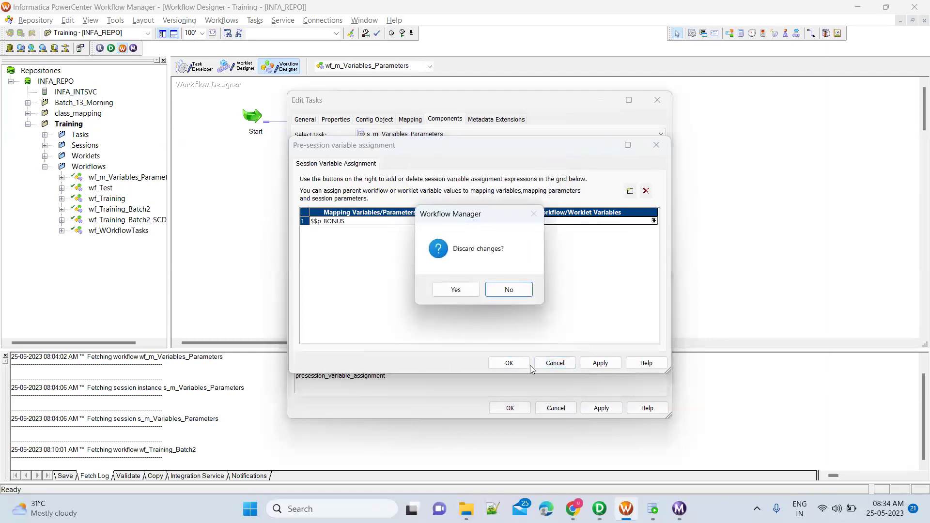
left_click(465, 293)
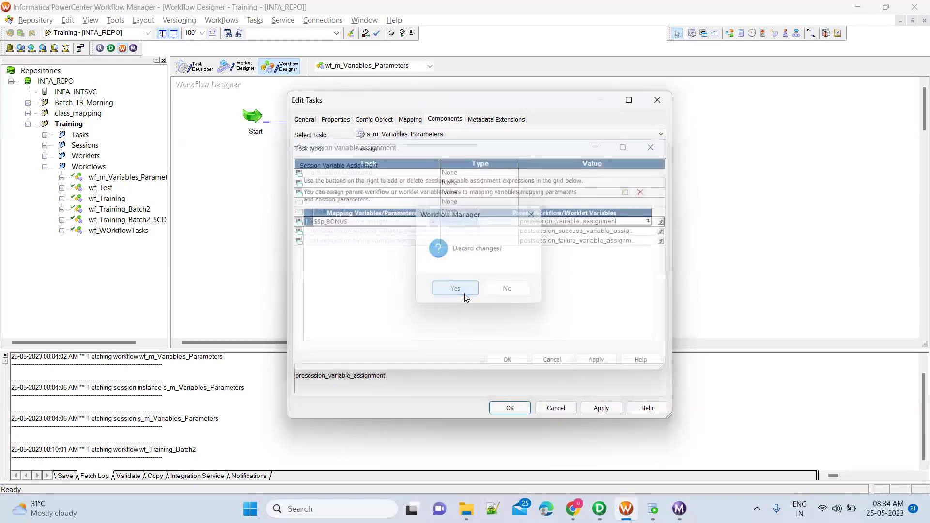
left_click(557, 409)
key("Return")
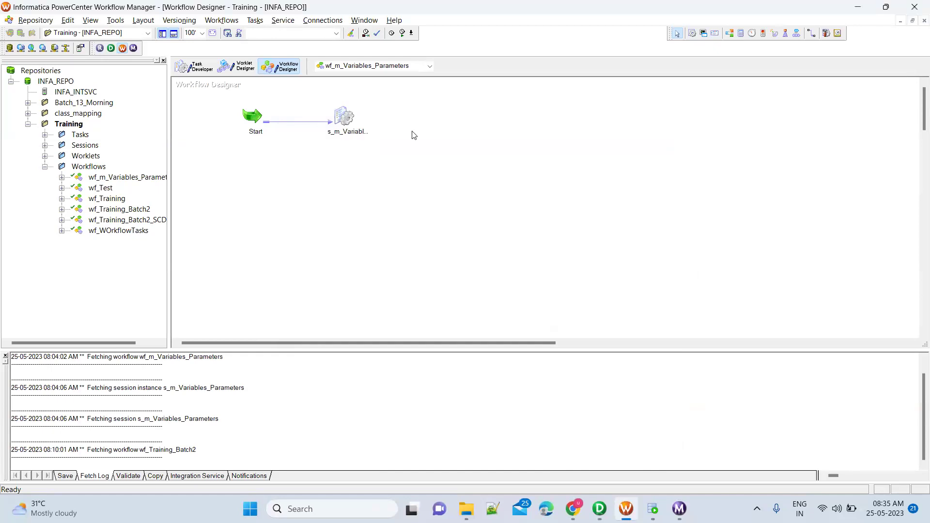
Add a new variable to the wf_m_Variables_Parameters workflow's declared variables
right_click(413, 135)
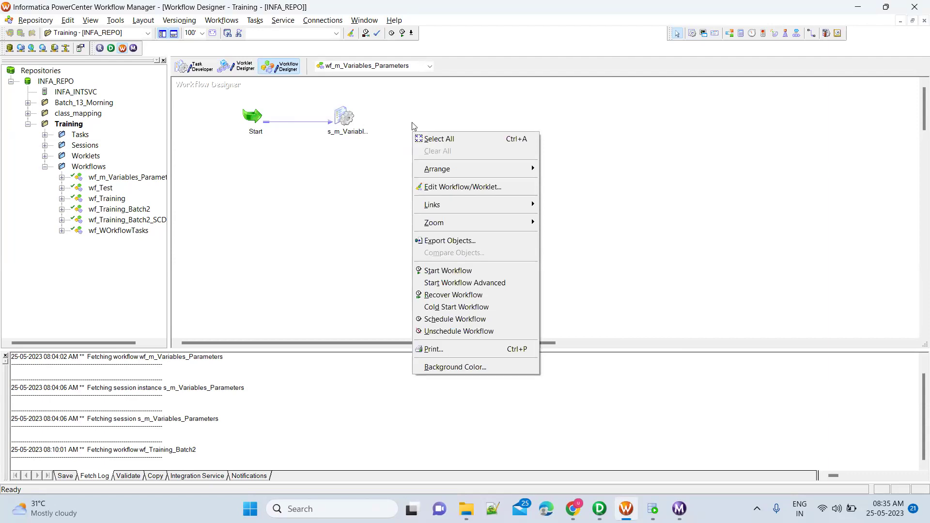
left_click(412, 121)
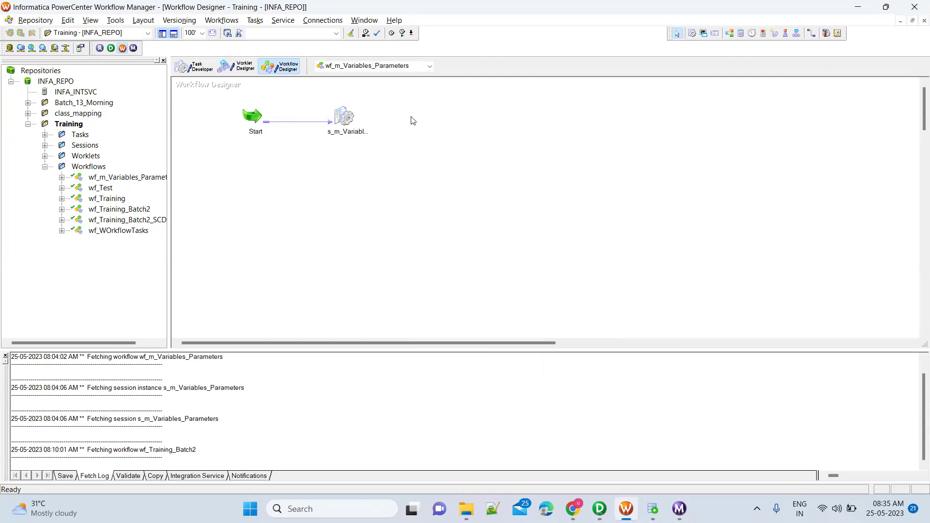
left_click(237, 23)
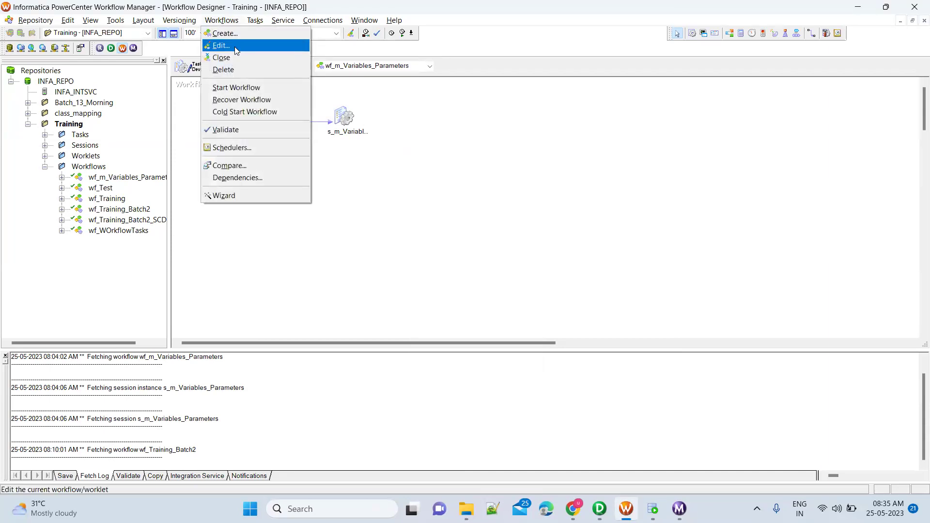
left_click(234, 47)
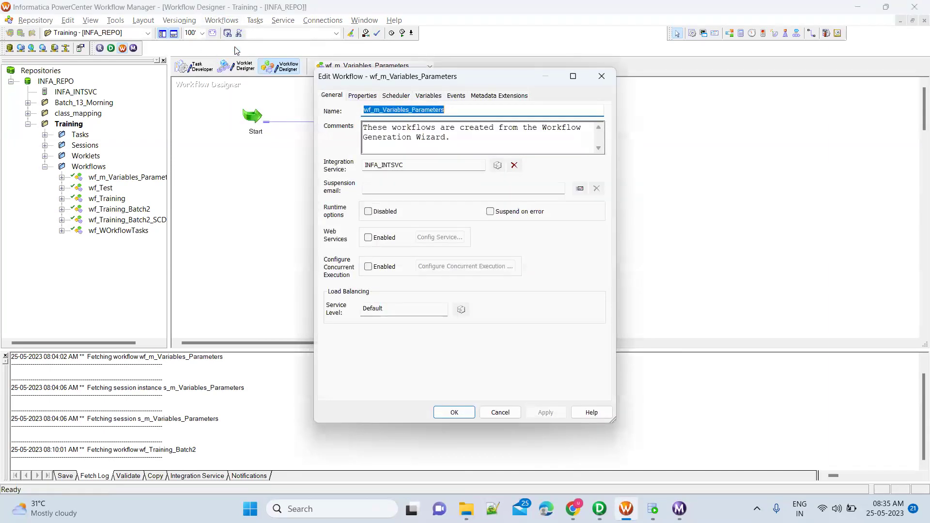
left_click(430, 97)
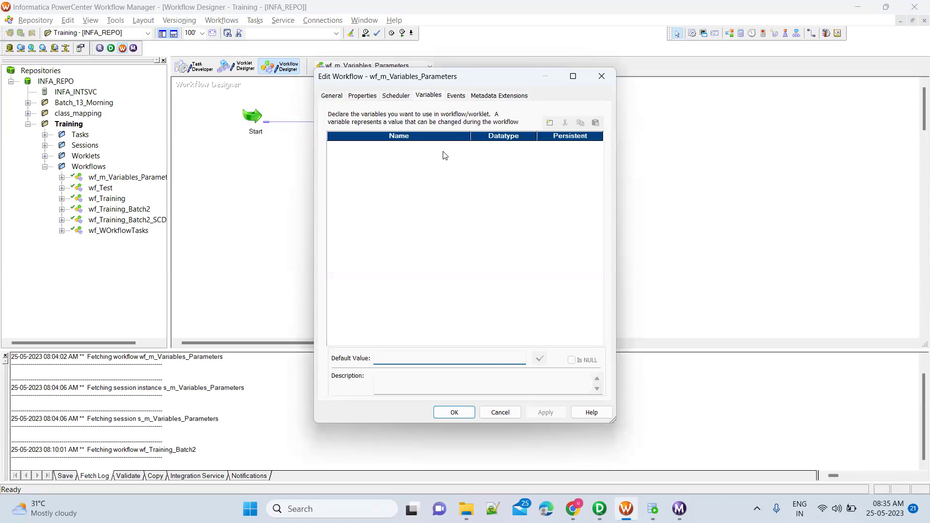
left_click(551, 123)
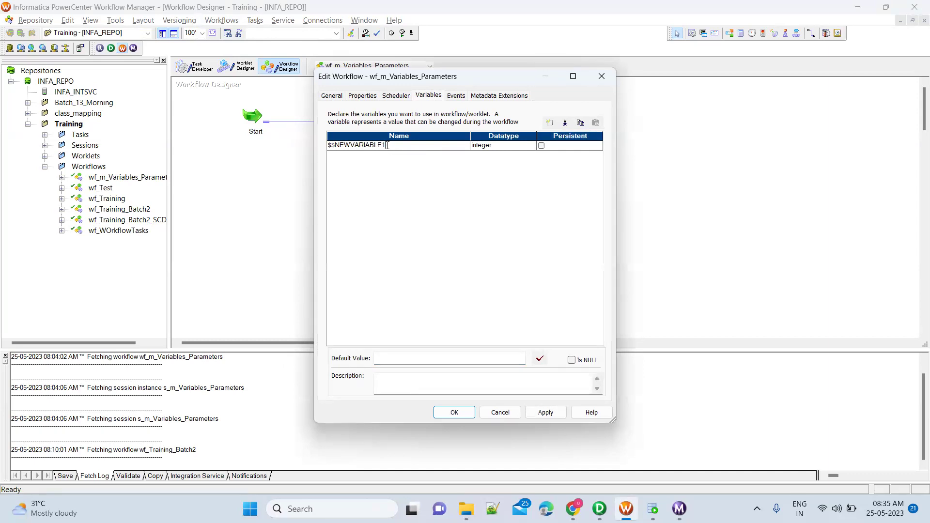
Rename the new workflow variable as $$wf_Variable and accept the workflow changes
key("shift+Left")
key("shift+Left")
key("shift+Left")
key("shift+Left")
key("shift+Left")
key("shift+Left")
key("shift+Left")
key("shift+Left")
key("shift+Left")
type("w")
left_click(454, 412)
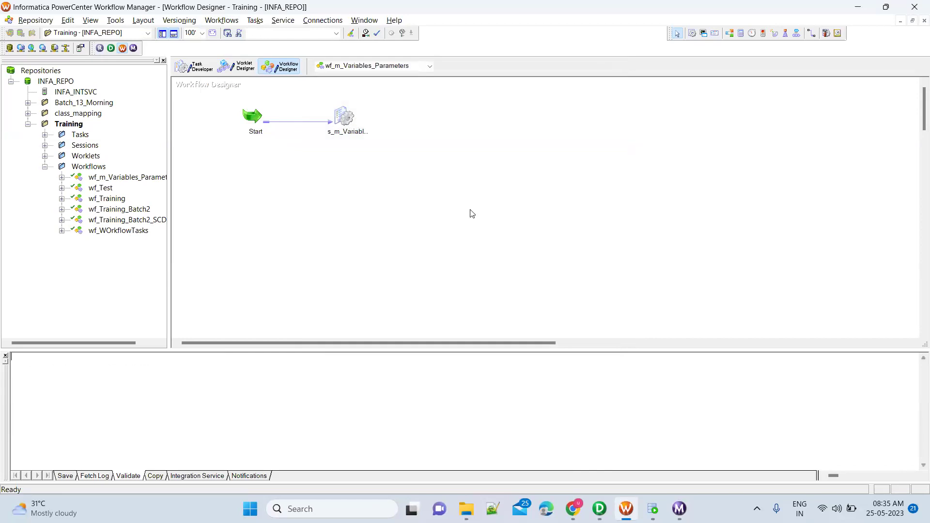
In the s_m_Variables_Parameters session's Pre-session variable assignment, choose the mapping parameter $$p_BONUS for the first row
double_click(345, 118)
left_click(435, 121)
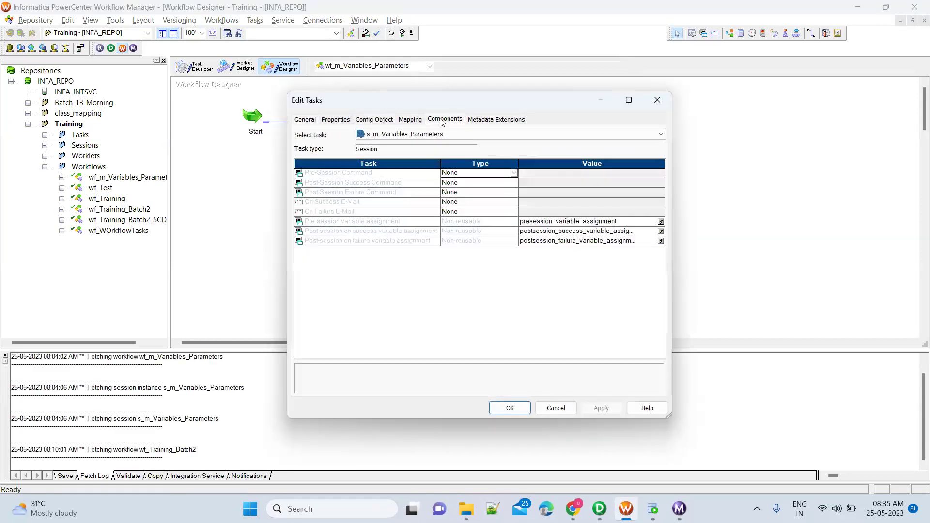
left_click(419, 224)
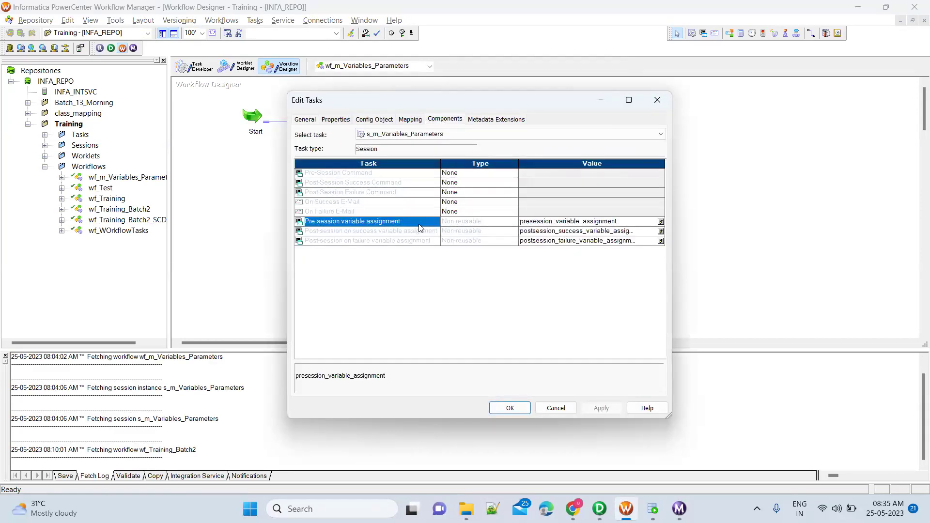
left_click(662, 222)
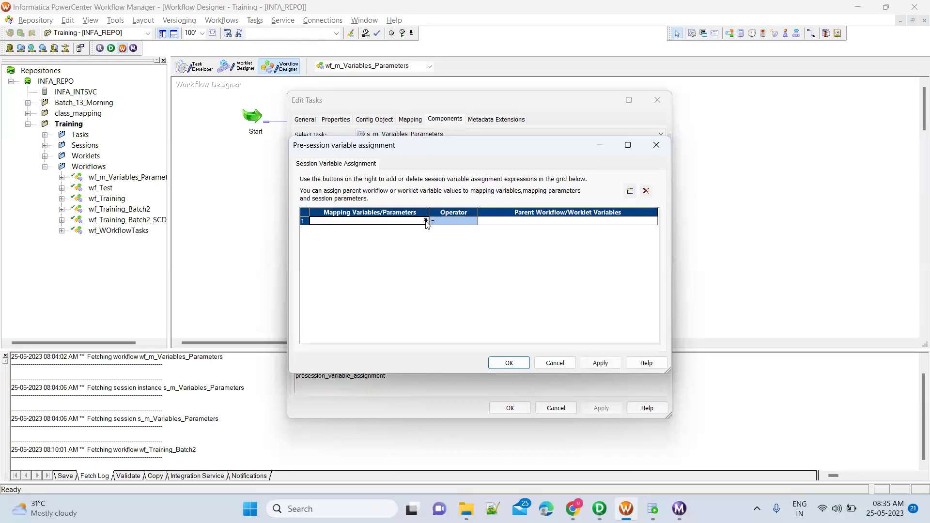
left_click(426, 221)
left_click(413, 186)
left_click(463, 194)
left_click(439, 372)
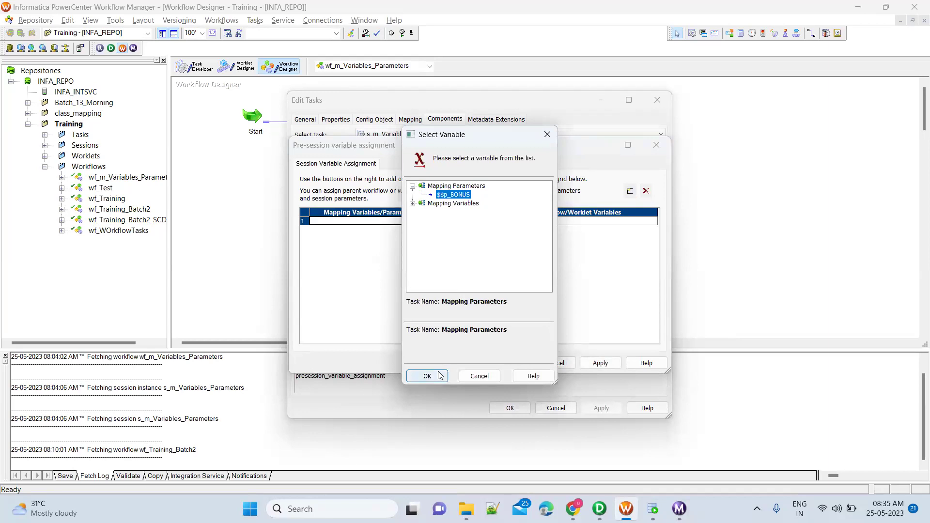
Assign the parent workflow variable $$wf_Variable to $$p_BONUS and apply the pre-session assignment
left_click(653, 224)
left_click(654, 221)
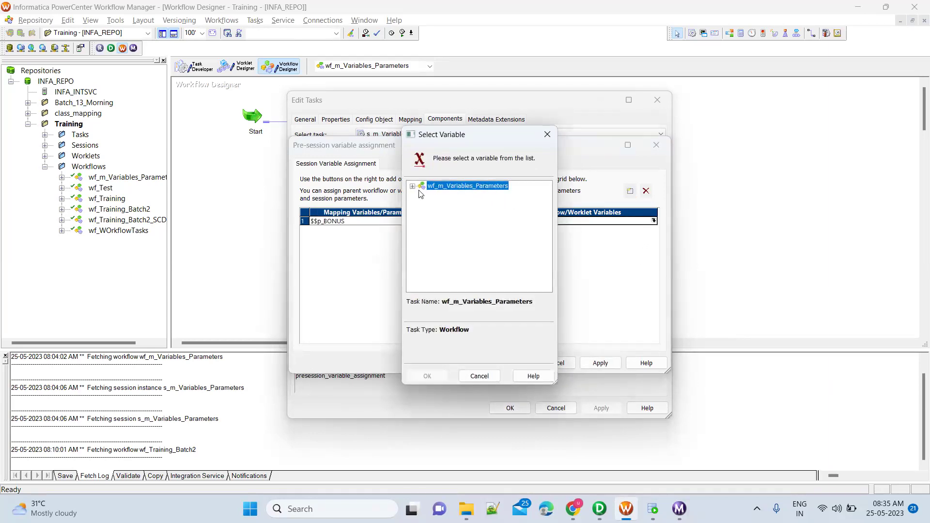
left_click(411, 187)
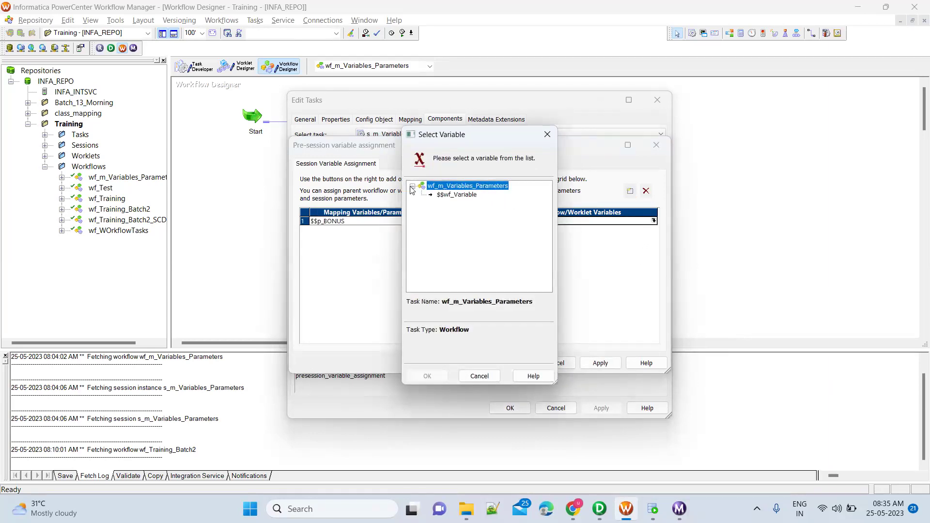
double_click(462, 195)
left_click(599, 364)
left_click(507, 364)
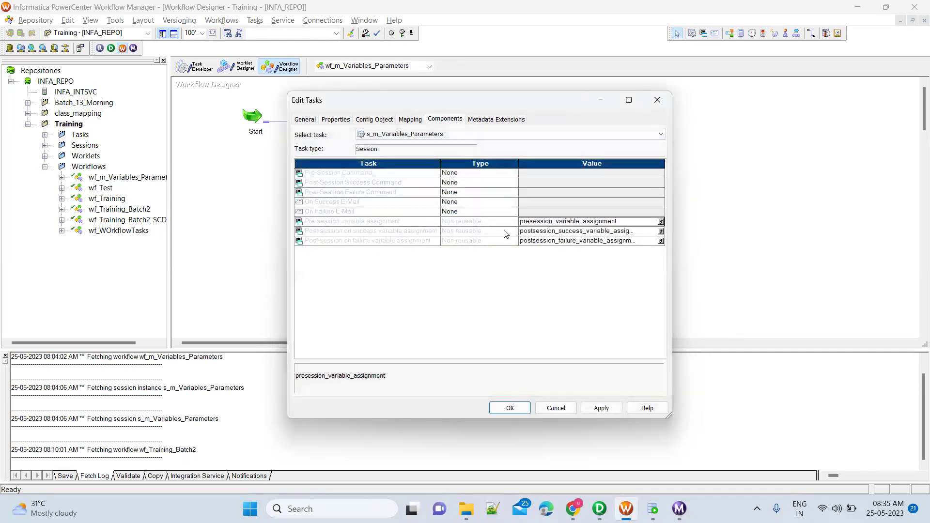
Examine the session's Post-session on success and Post-session on failure variable assignment components
left_click(428, 235)
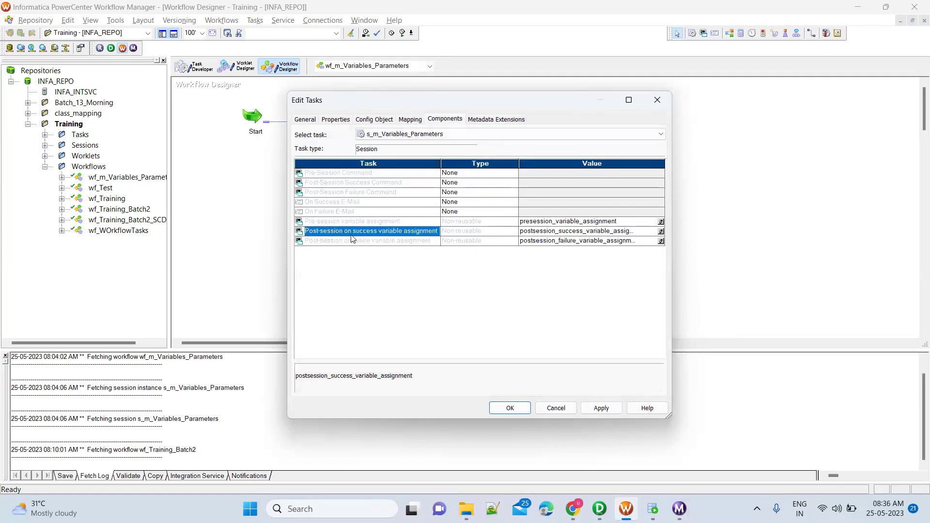
left_click(409, 243)
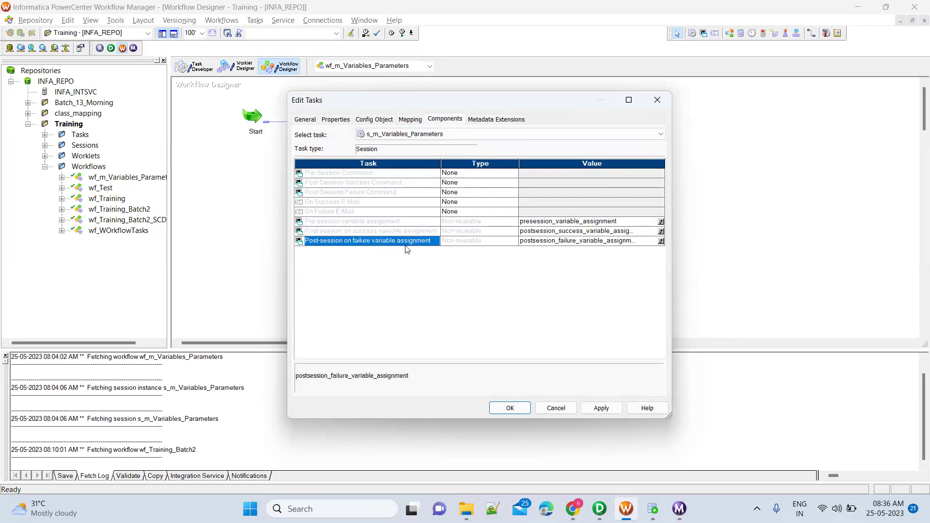
left_click(411, 233)
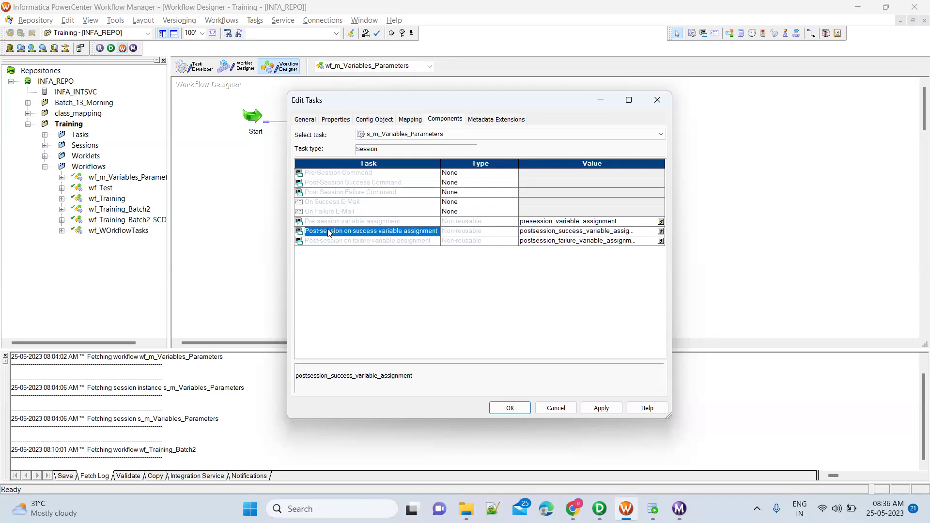
left_click(550, 233)
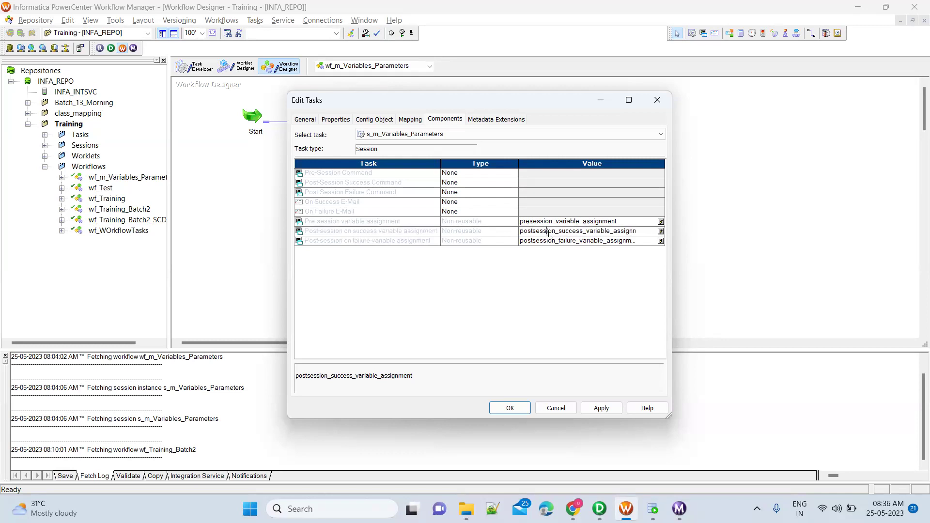
left_click(433, 235)
left_click(556, 231)
left_click(416, 242)
left_click(546, 244)
left_click(419, 254)
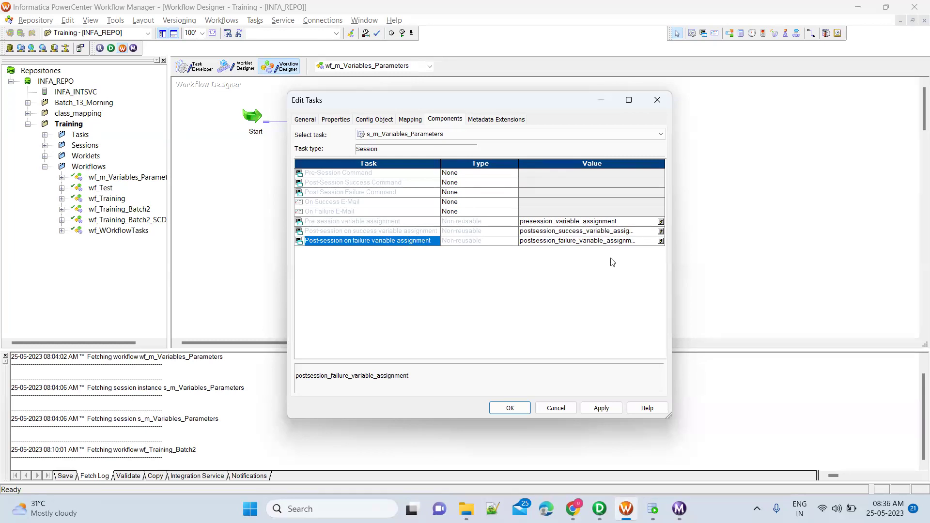
Inspect the assignment grid of the Post-session on failure variable assignment and close it without adding a row
left_click(652, 243)
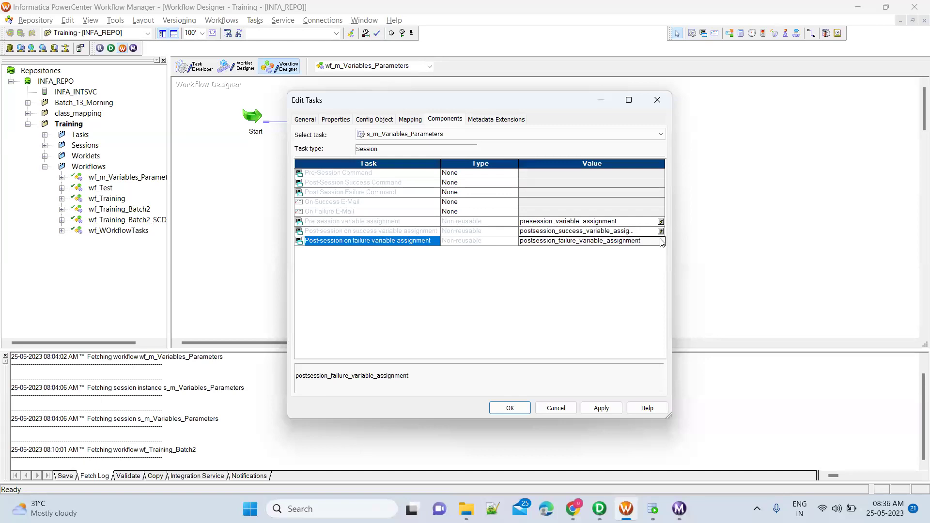
left_click(661, 242)
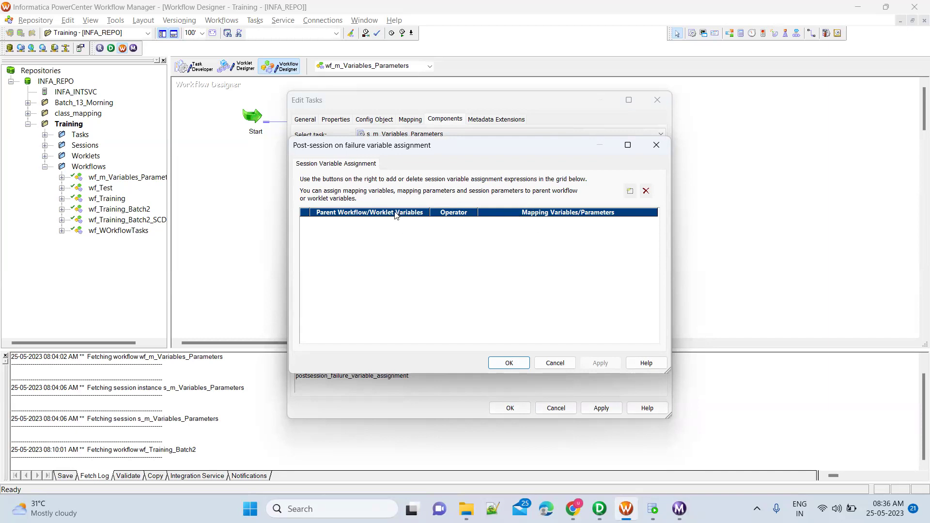
left_click(510, 365)
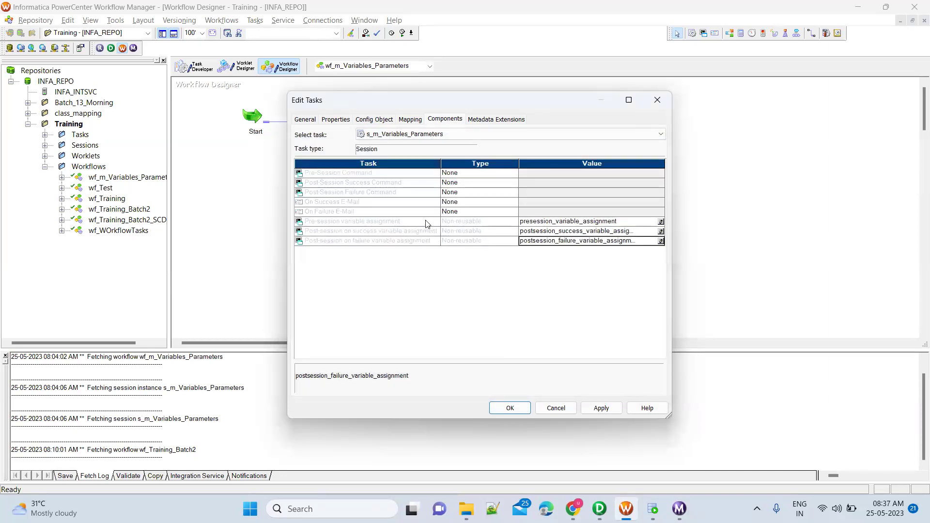
Compare the assignment direction in the Pre-session and Post-session on success variable assignments, leaving both unedited
left_click(427, 222)
left_click(661, 222)
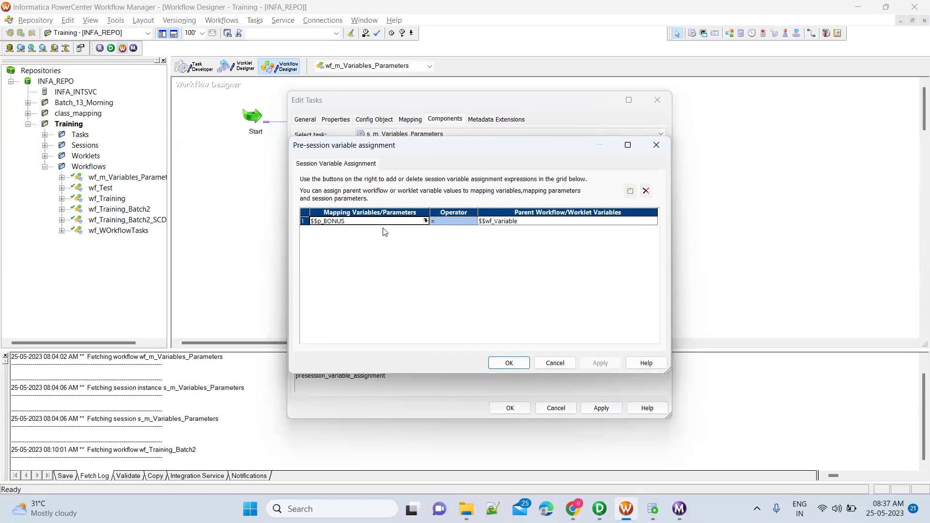
left_click(555, 364)
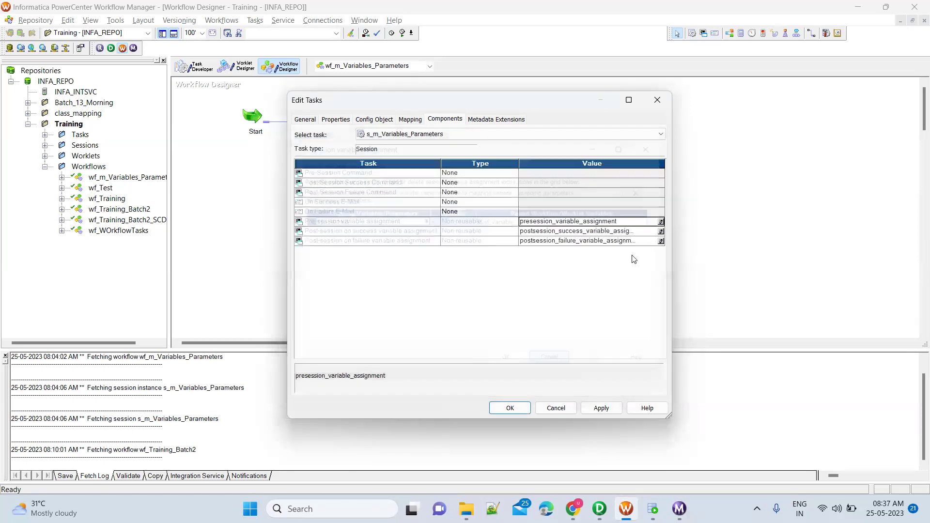
left_click(661, 231)
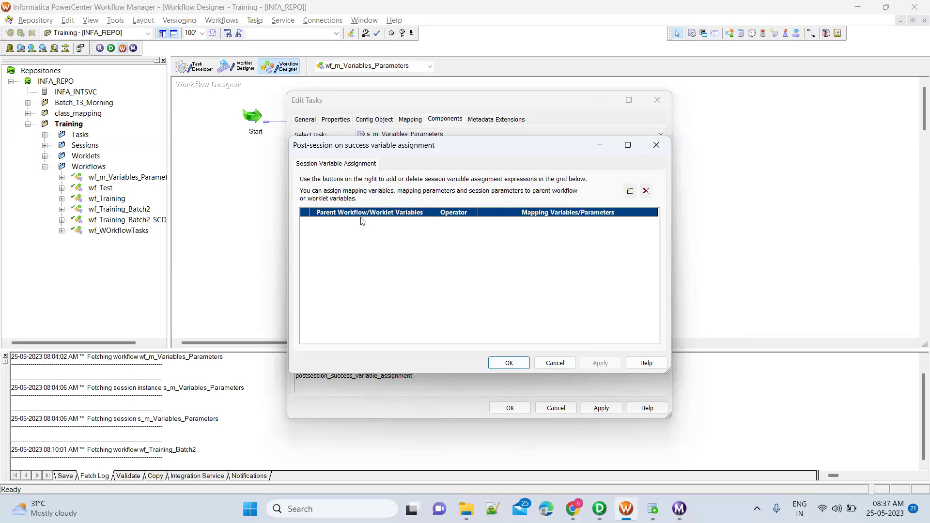
left_click(556, 363)
left_click(662, 222)
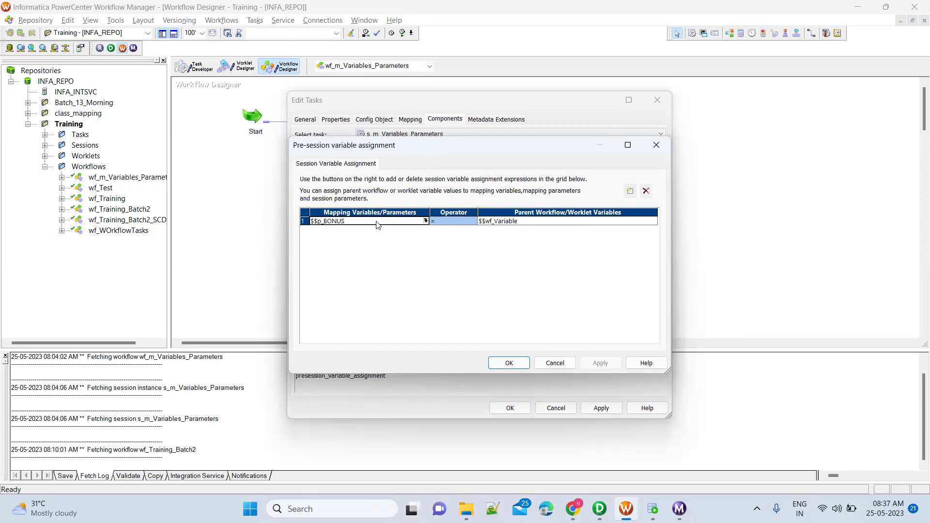
left_click(560, 370)
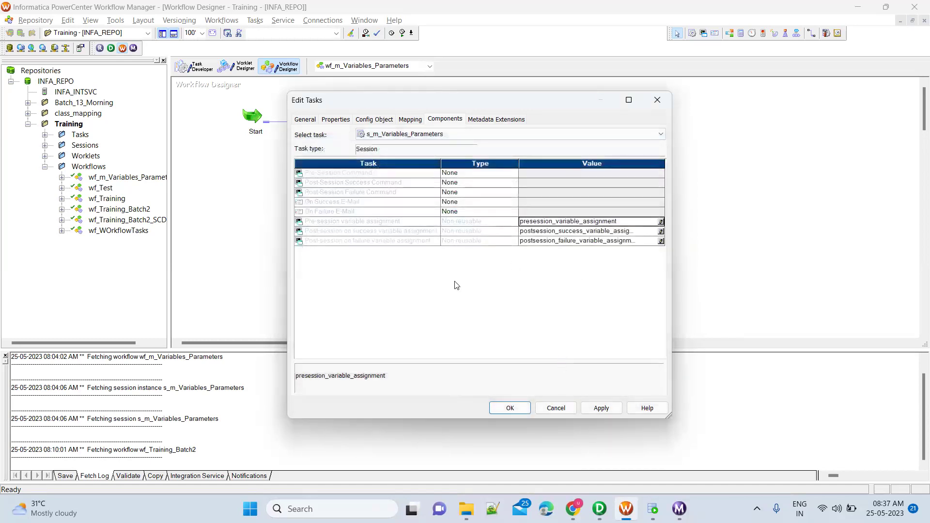
left_click(661, 231)
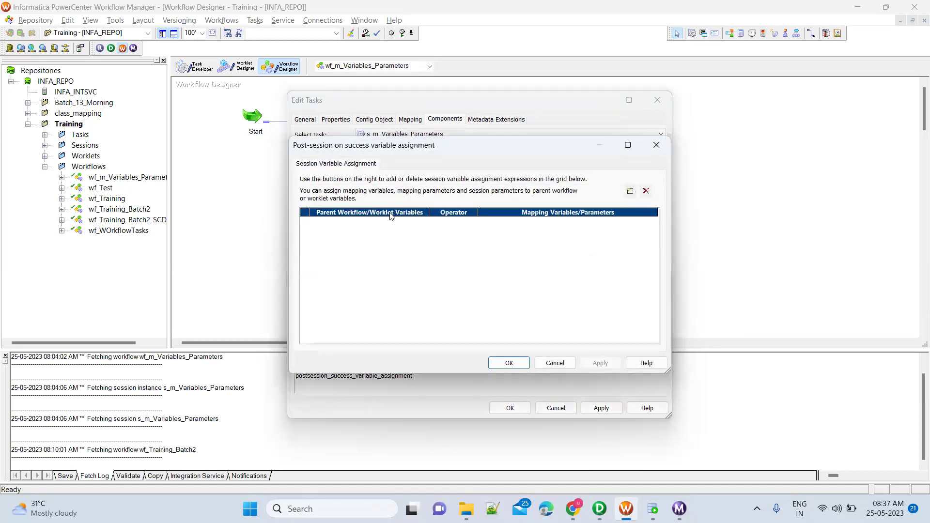
left_click(556, 363)
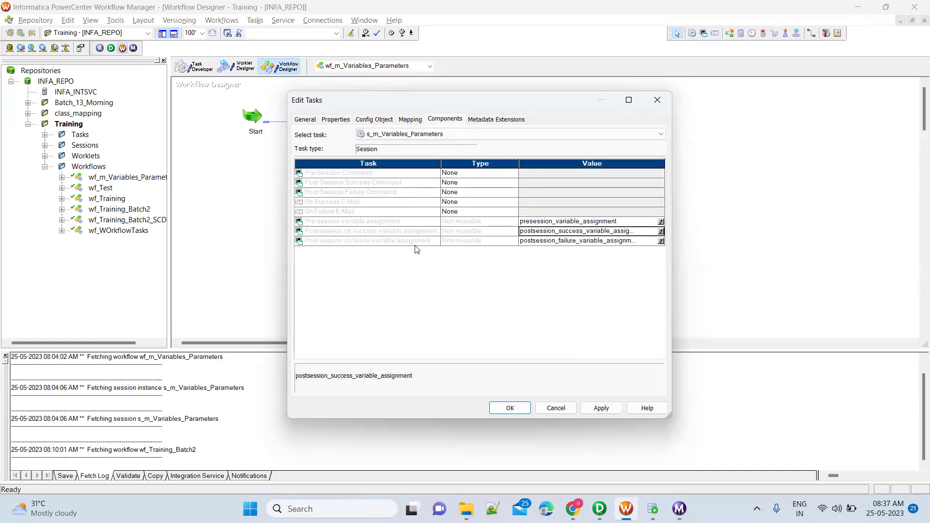
Set the Pre-Session Command type to Non-reusable and add a new command row to it
left_click(420, 197)
left_click(420, 203)
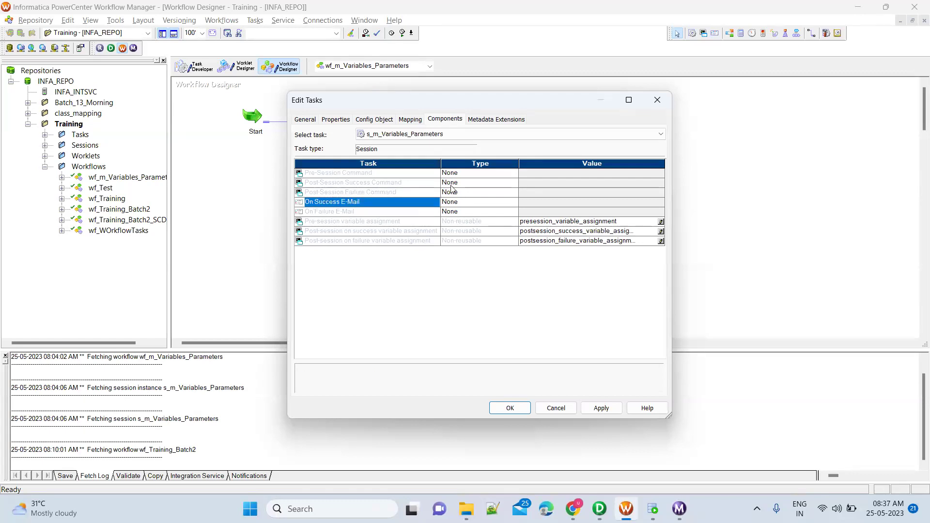
left_click(426, 174)
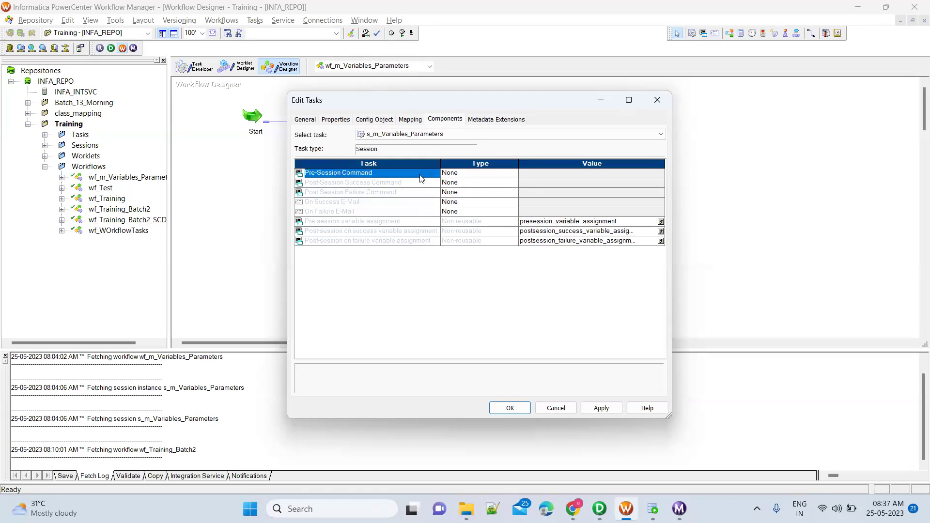
left_click(474, 175)
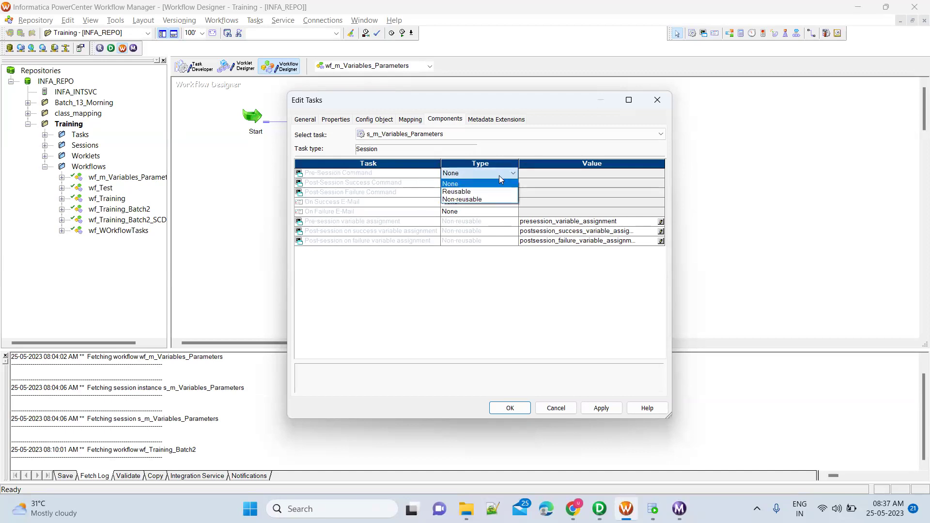
left_click(475, 200)
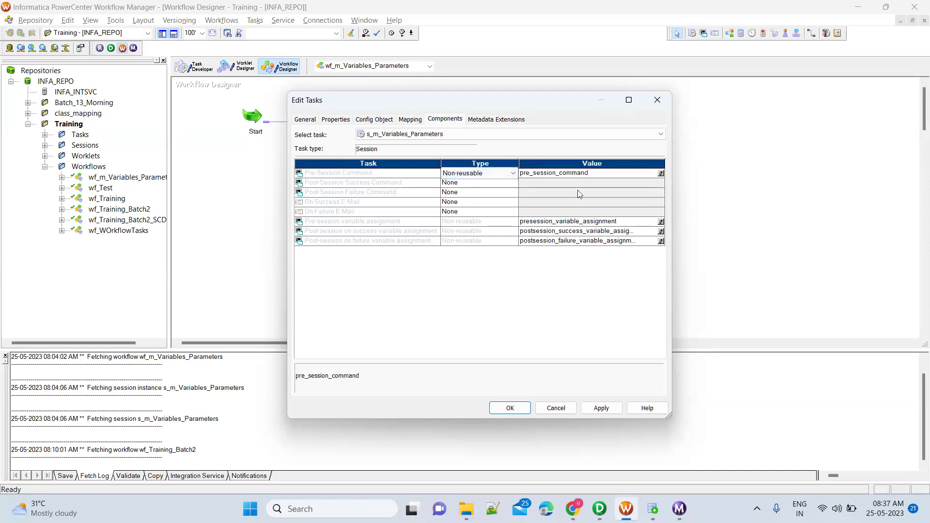
left_click(661, 173)
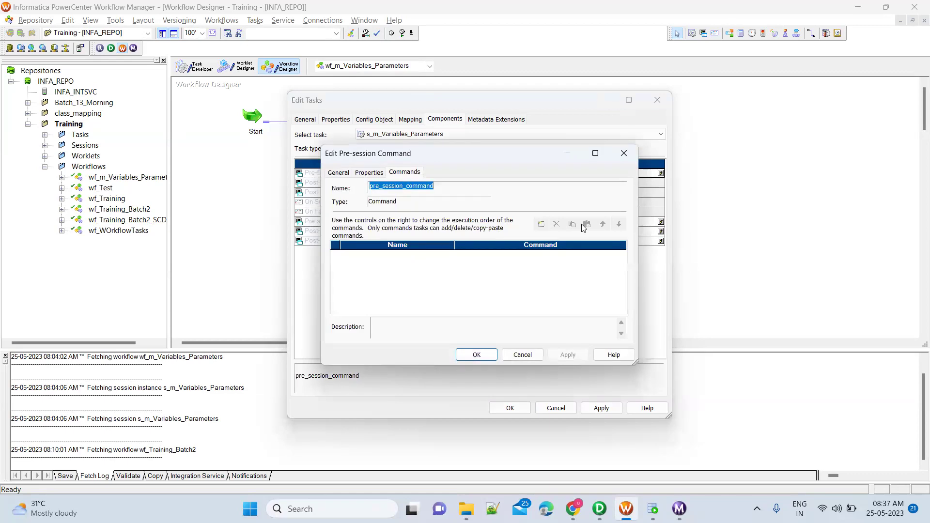
left_click(541, 225)
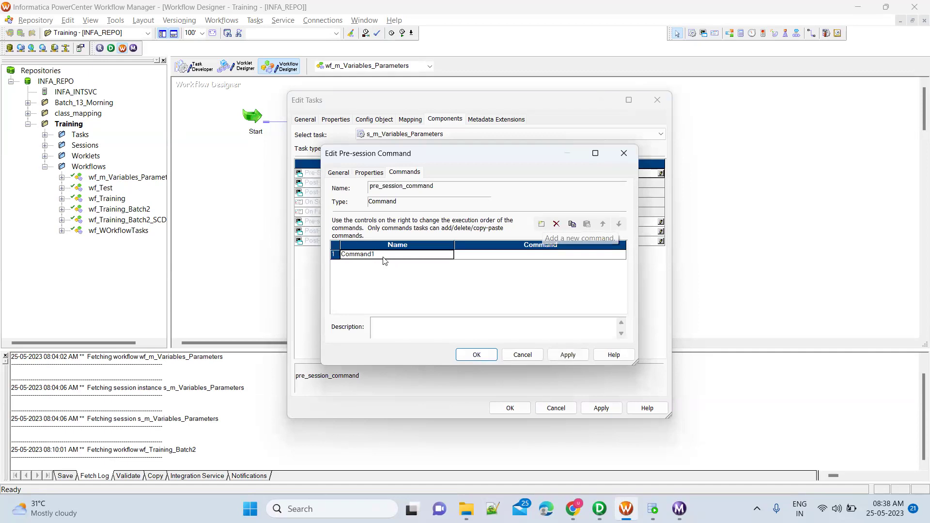
Look at the empty command editor of the new pre-session command row, then discard the pre-session command changes
left_click(488, 256)
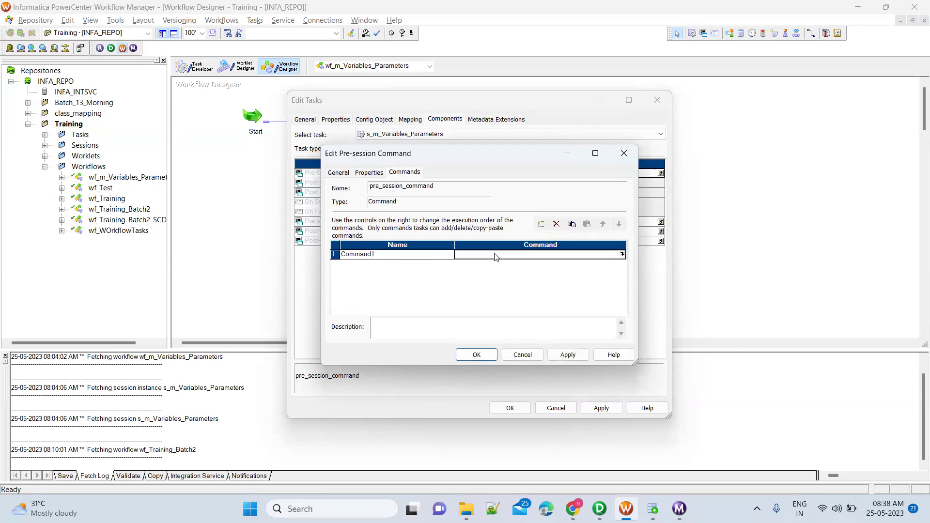
left_click(623, 254)
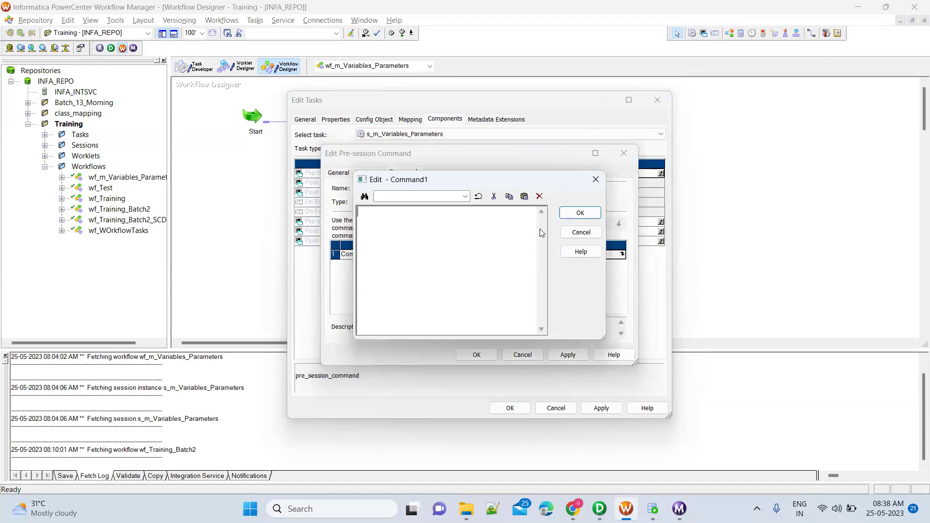
left_click(583, 233)
left_click(532, 356)
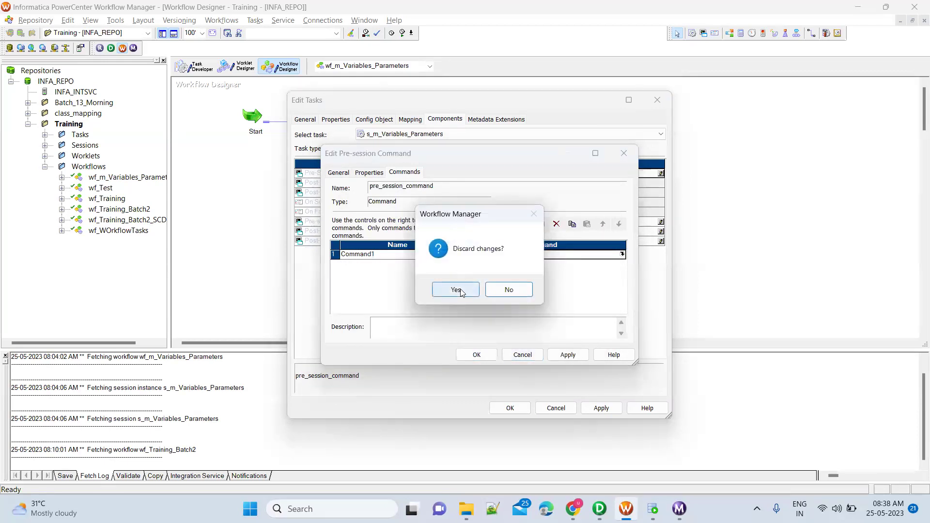
left_click(456, 290)
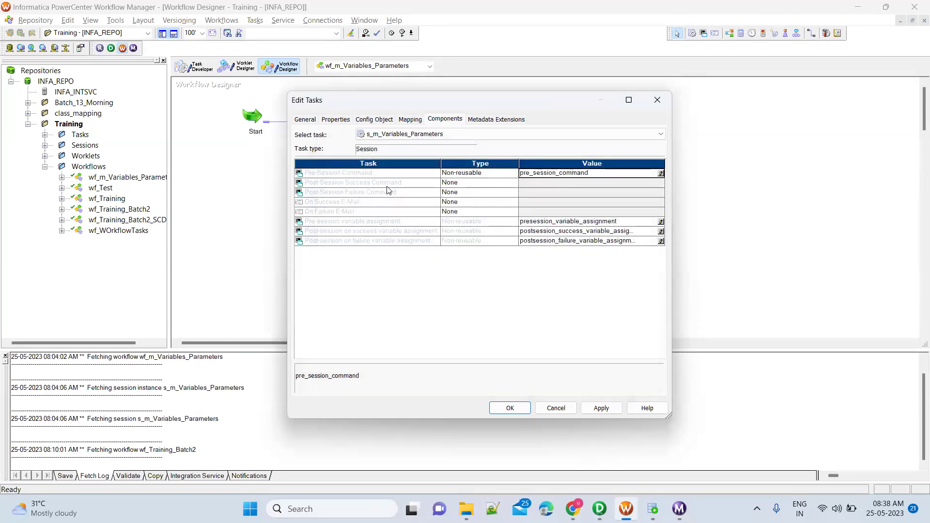
Set the Post-Session Success Command type to Non-reusable, add one new command row to it and save it
left_click(395, 175)
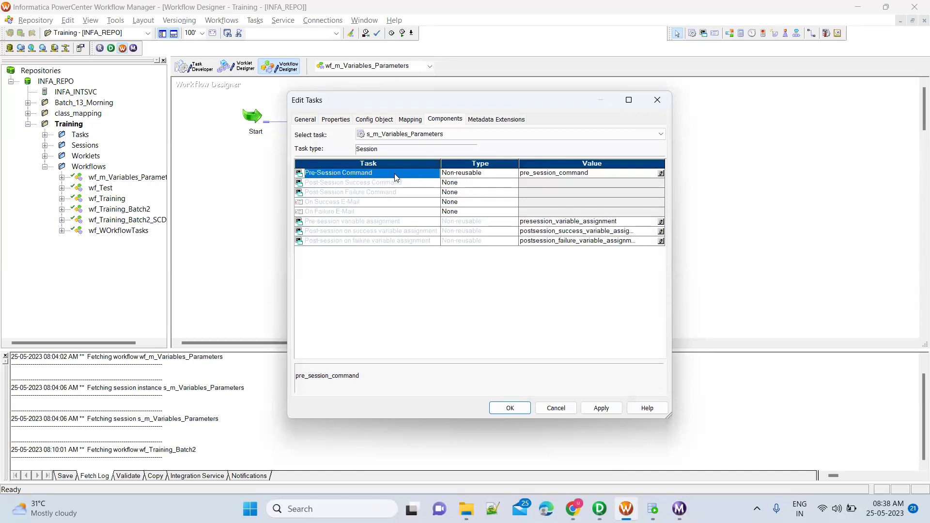
left_click(408, 183)
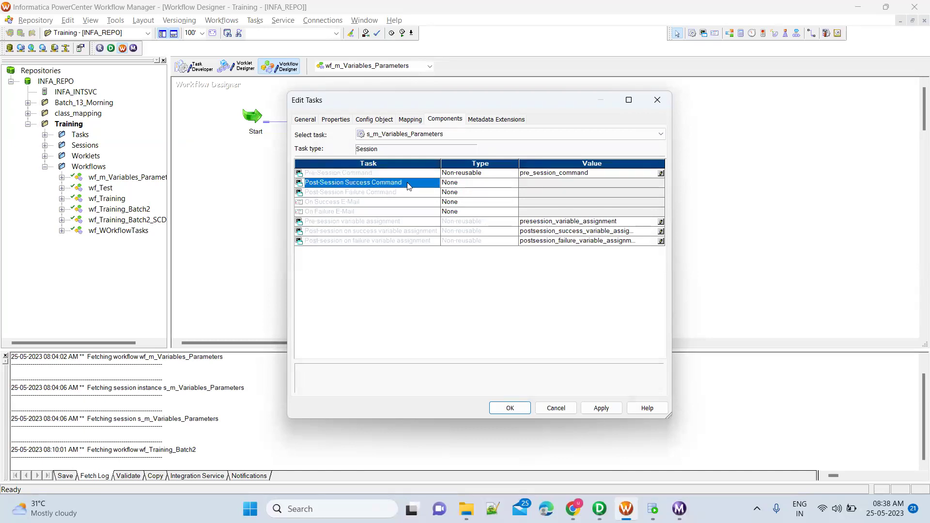
left_click(452, 182)
left_click(467, 210)
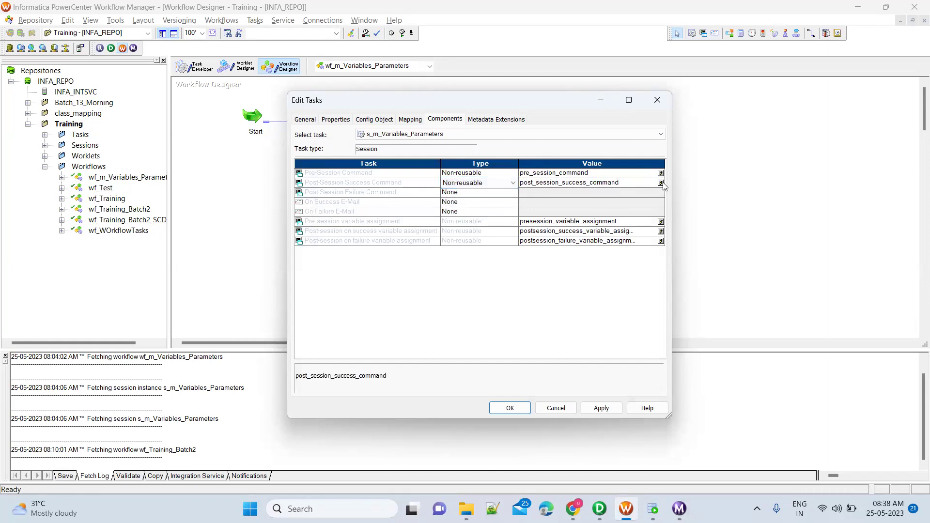
left_click(662, 183)
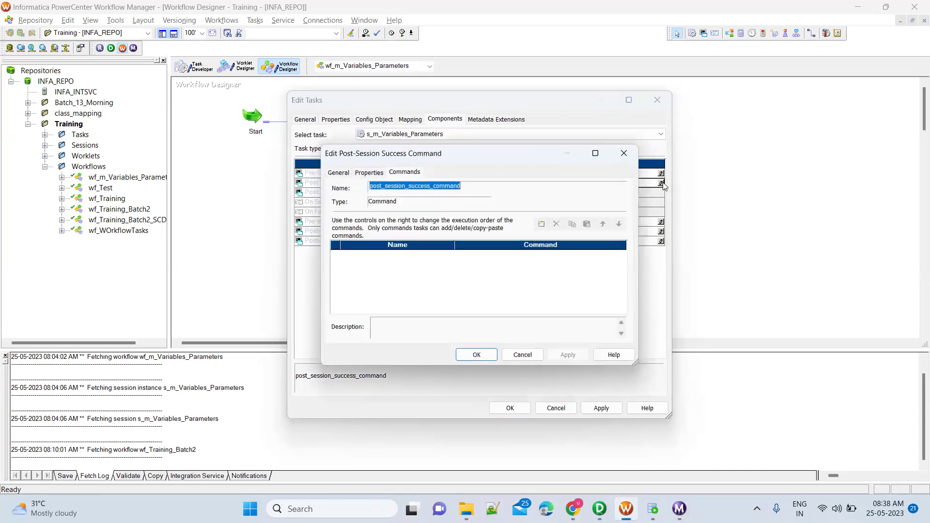
left_click(542, 224)
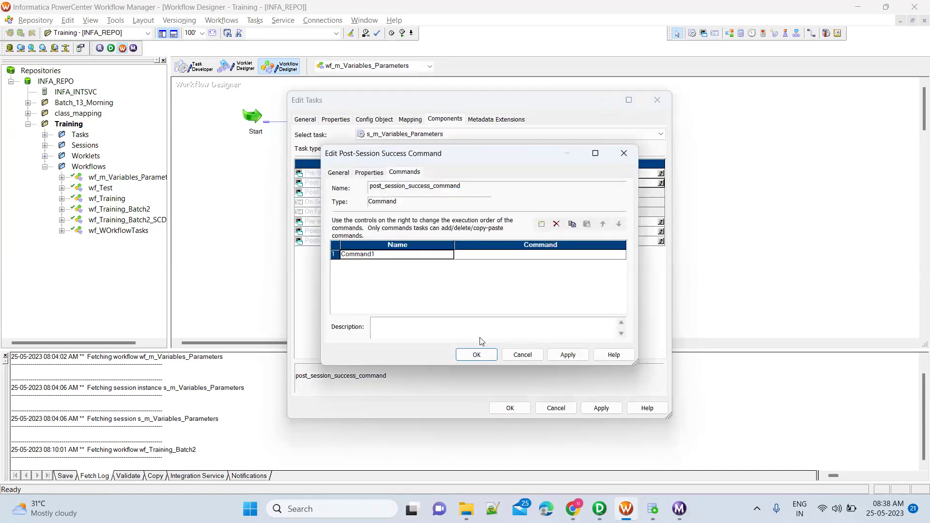
left_click(568, 354)
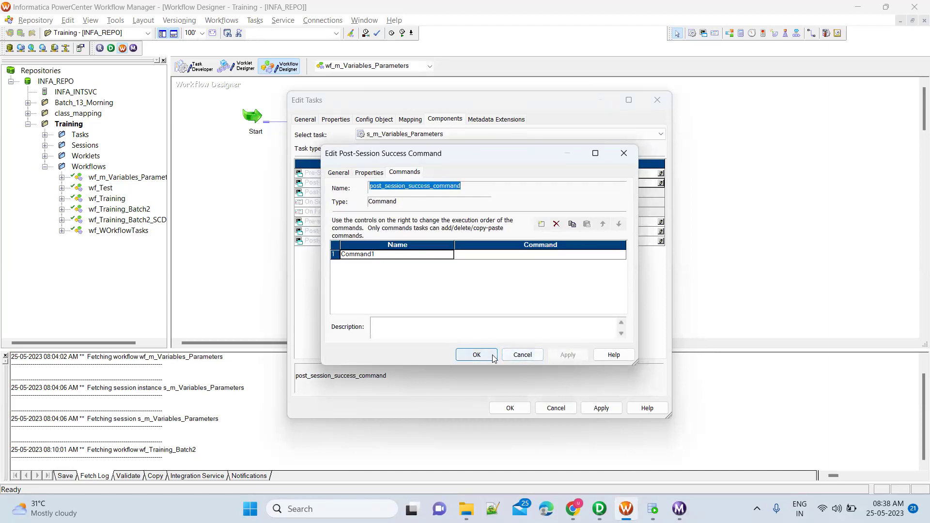
left_click(477, 355)
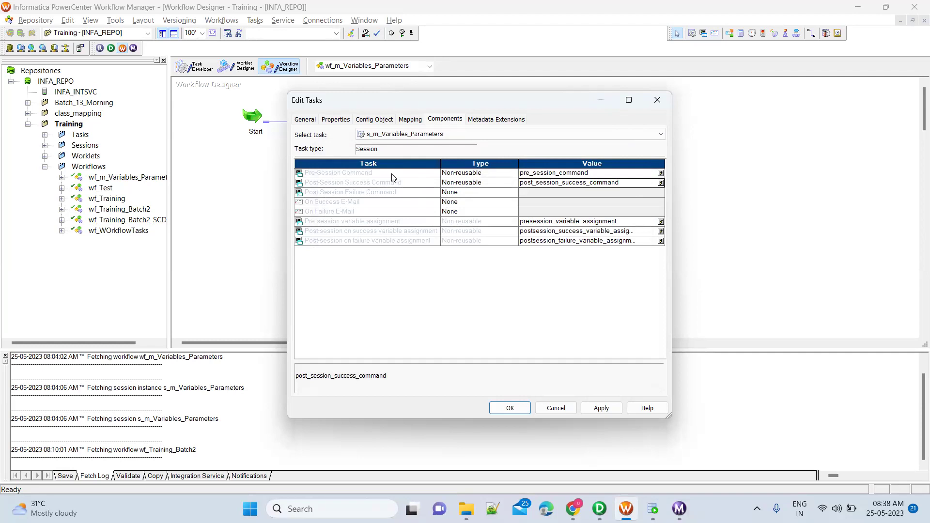
Compare the pre-session and post-session command components with the post-session on success and on failure variable assignments
left_click(392, 174)
left_click(407, 186)
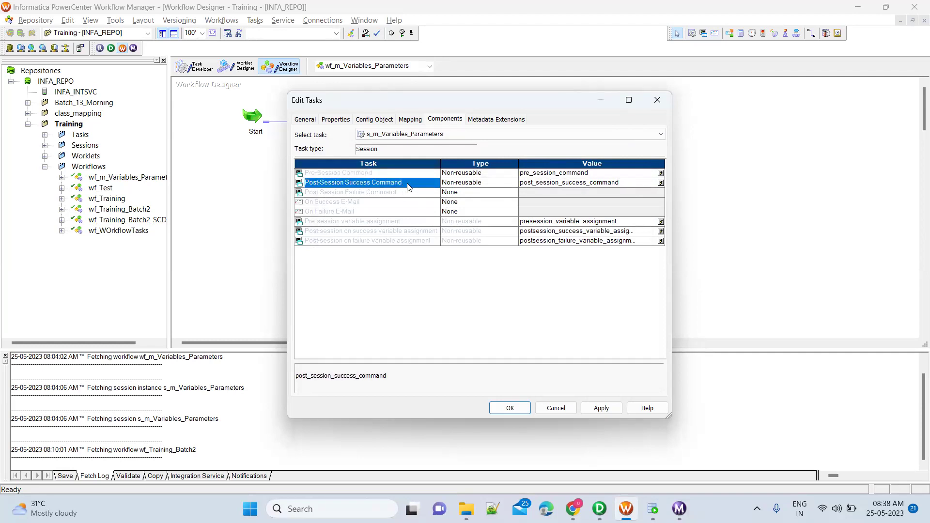
left_click(406, 194)
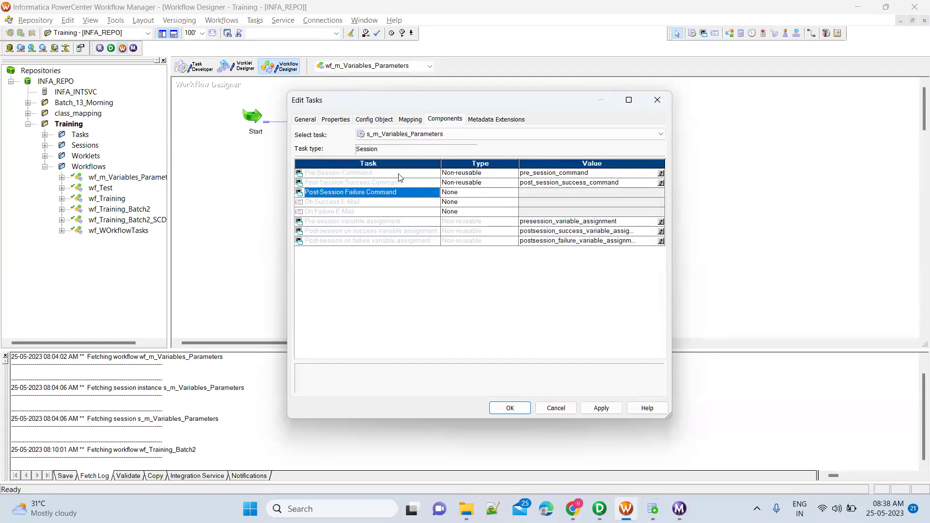
left_click(399, 175)
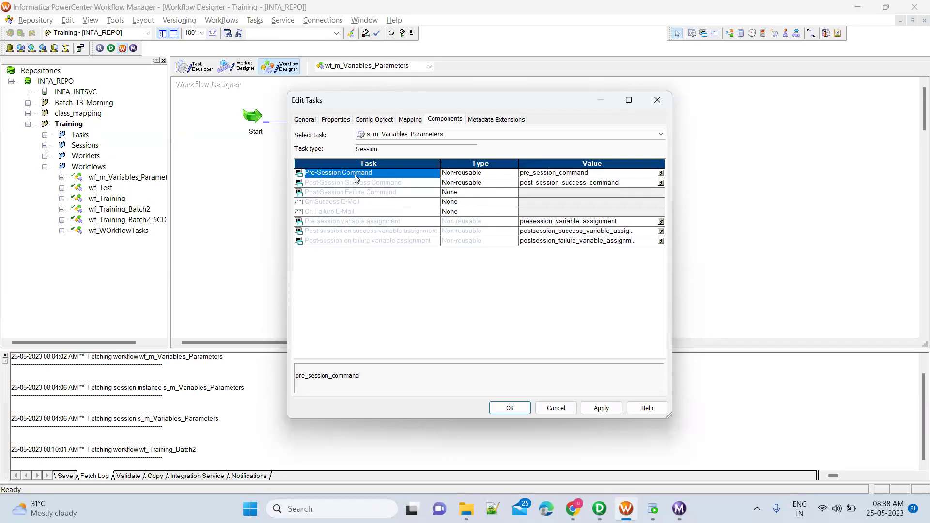
left_click(374, 184)
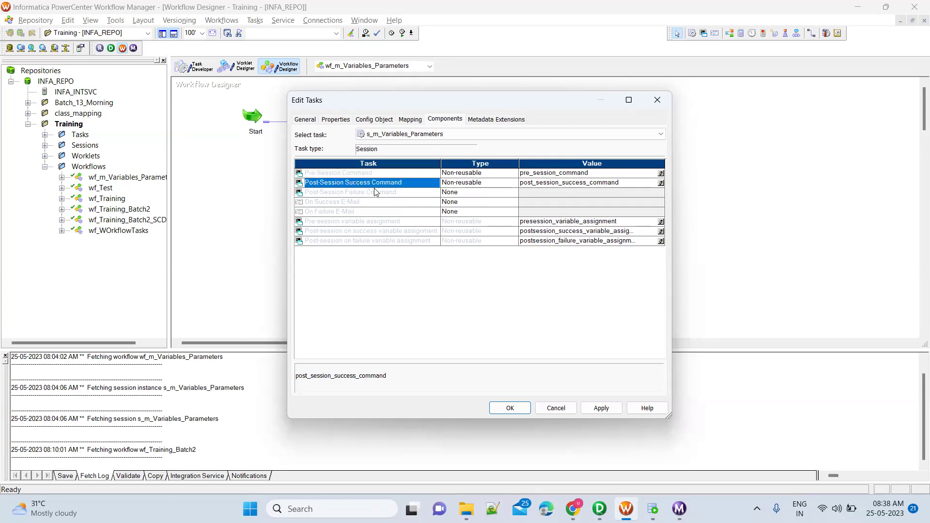
left_click(372, 194)
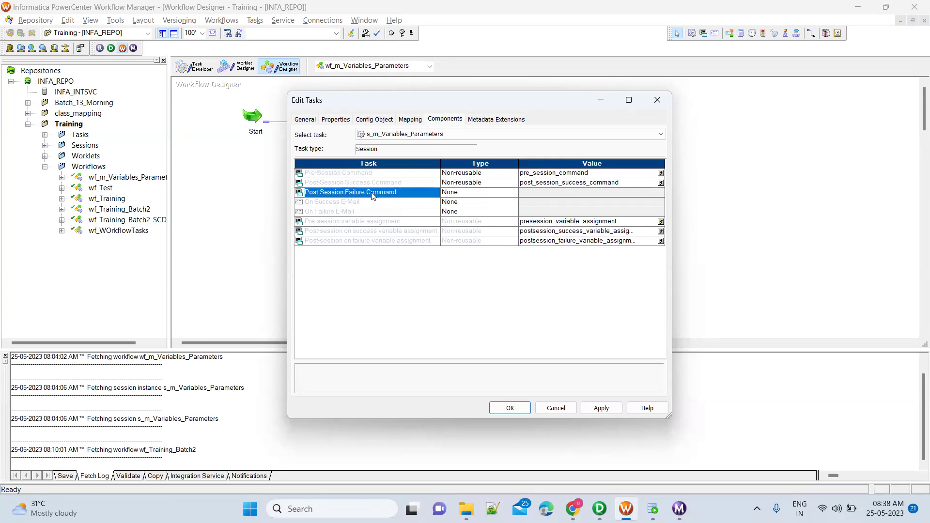
left_click(368, 231)
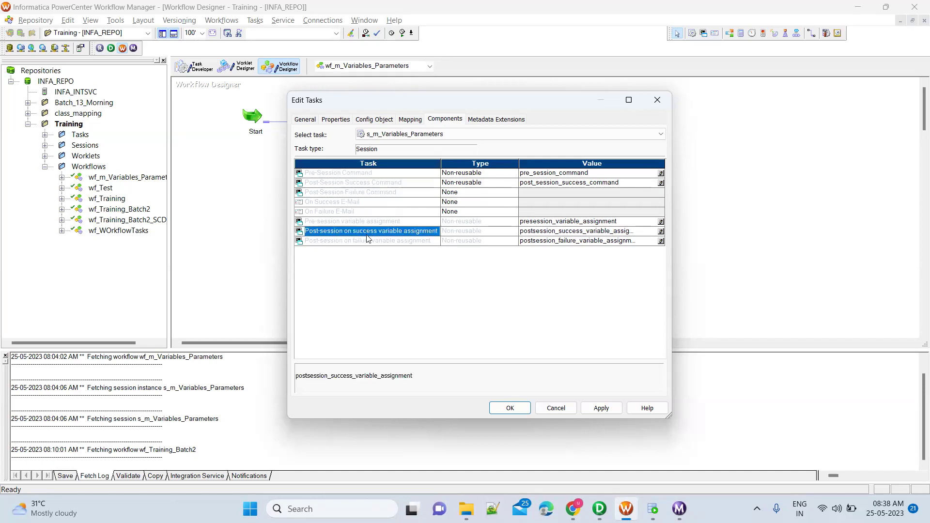
left_click(367, 241)
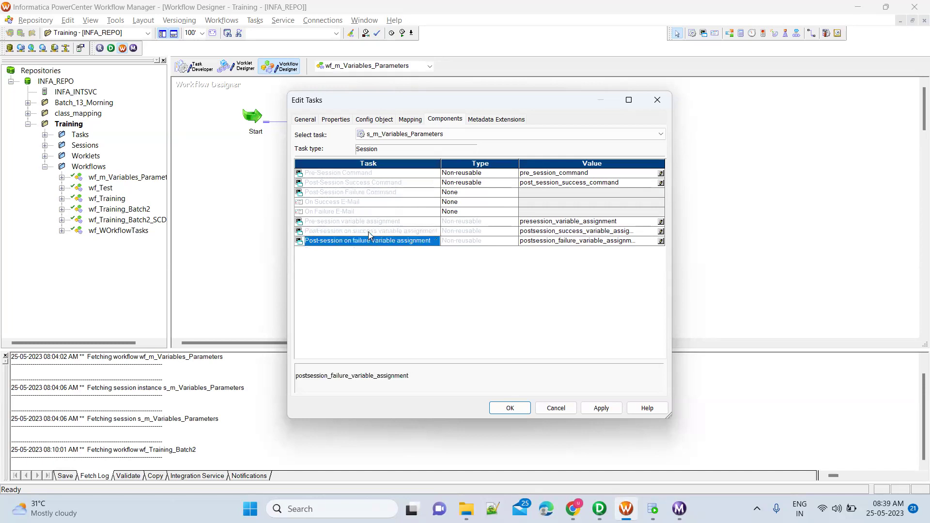
left_click(368, 231)
left_click(390, 184)
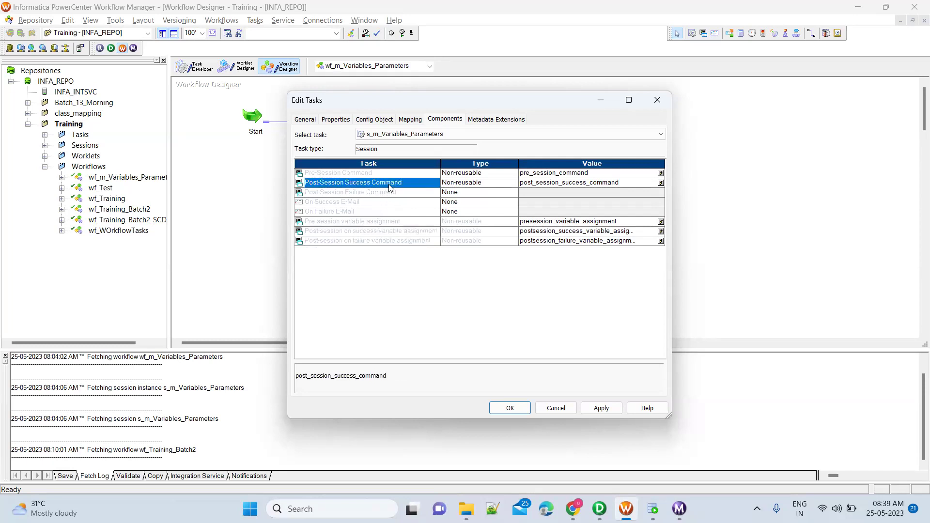
left_click(411, 231)
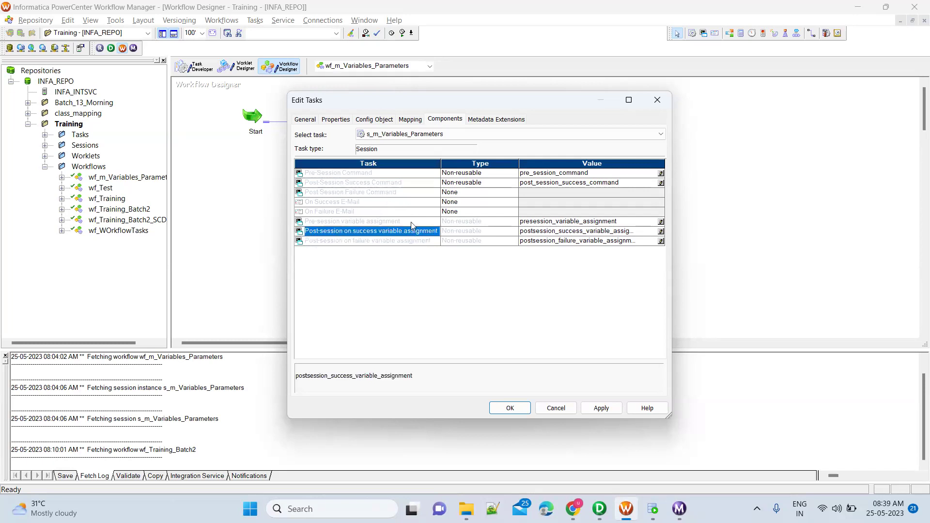
left_click(410, 185)
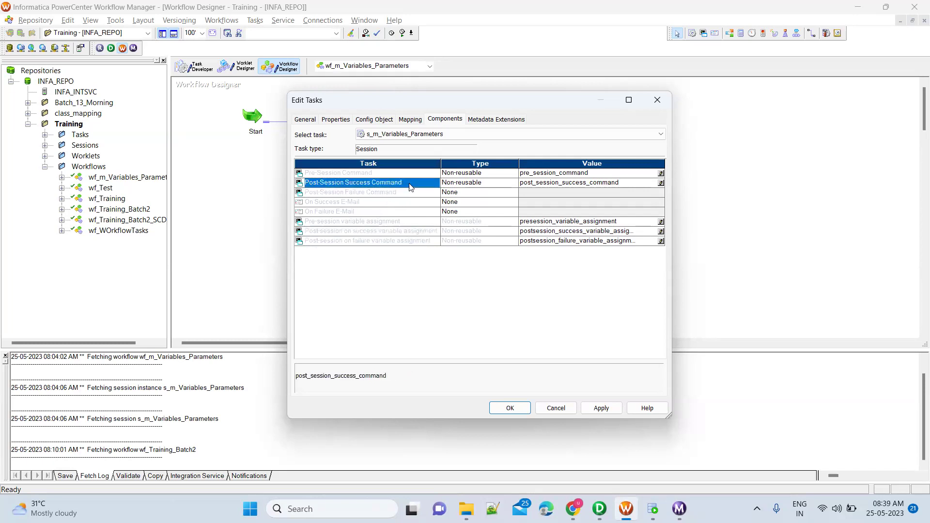
Inspect the command editor of the Post-Session Success Command's row and close it without entering a command
left_click(662, 183)
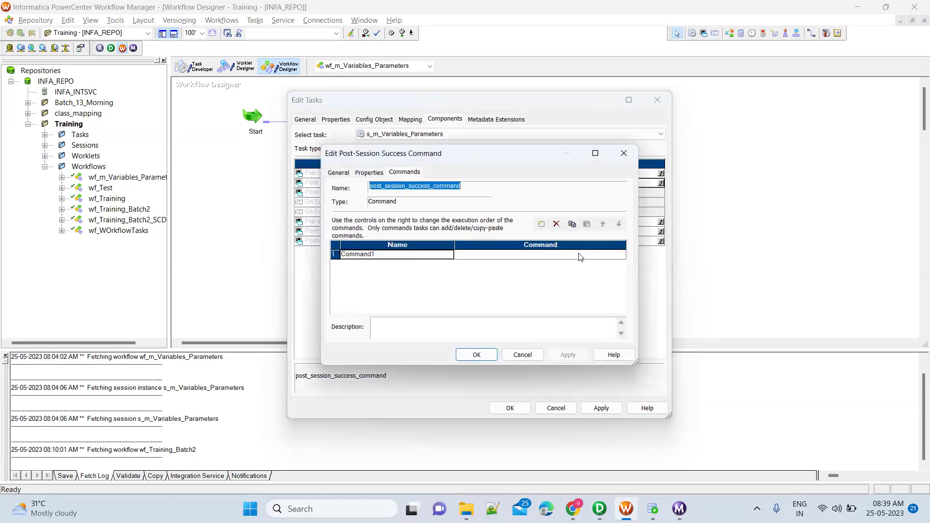
left_click(580, 257)
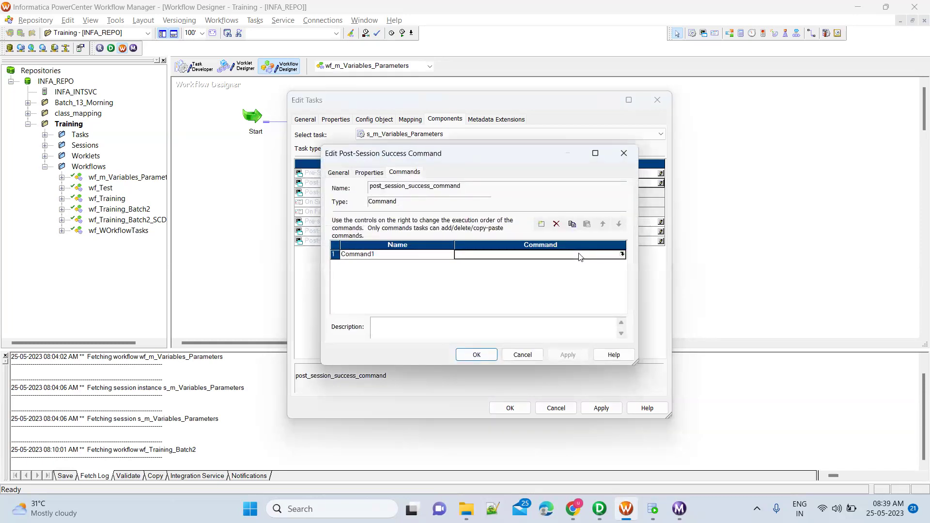
left_click(622, 255)
left_click(596, 181)
left_click(522, 354)
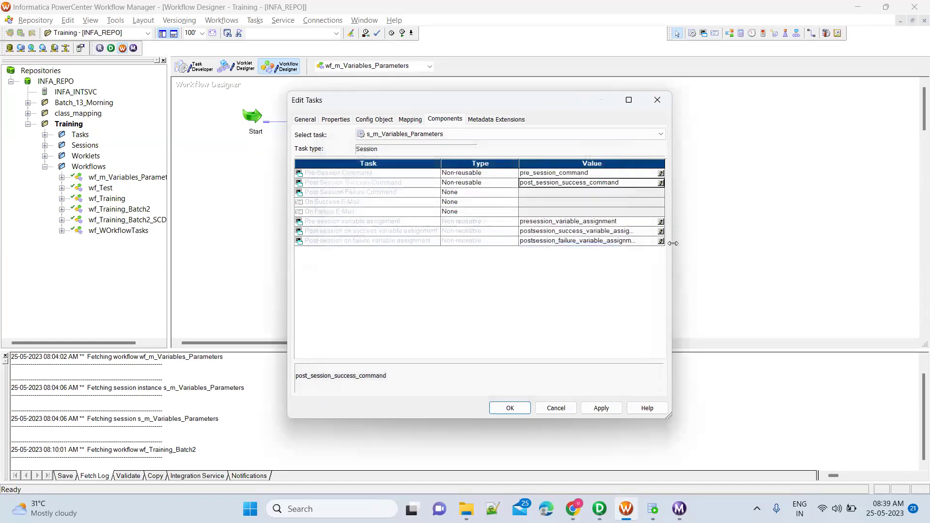
Review the assignment grids of the Post-session on failure and Pre-session variable assignments, leaving both unedited
left_click(661, 241)
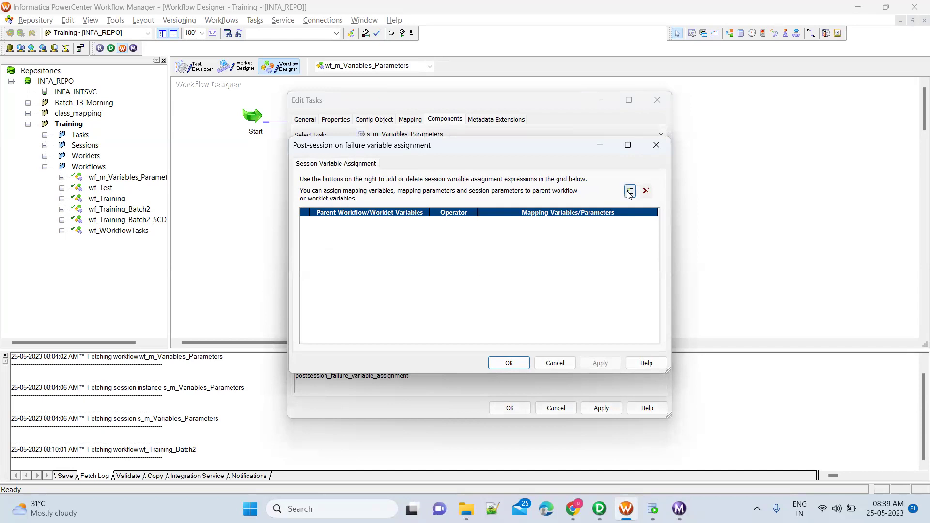
left_click(557, 367)
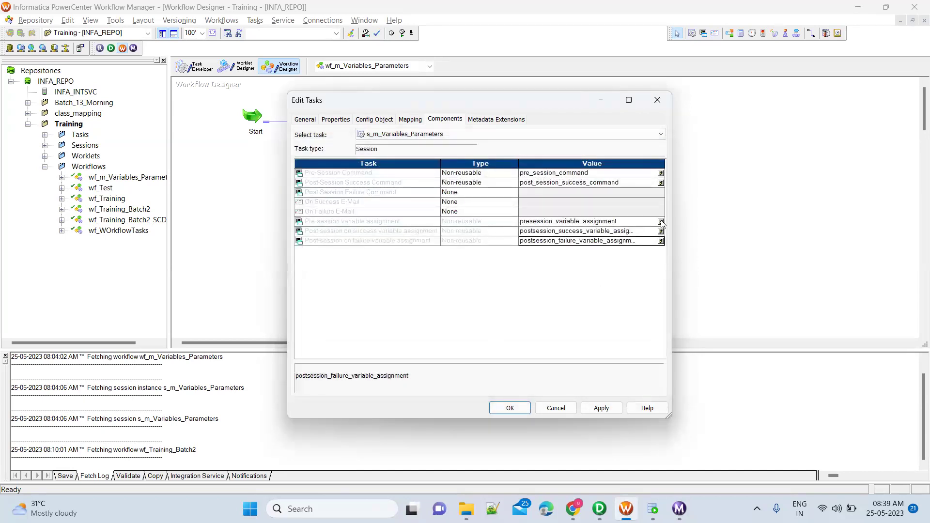
left_click(661, 222)
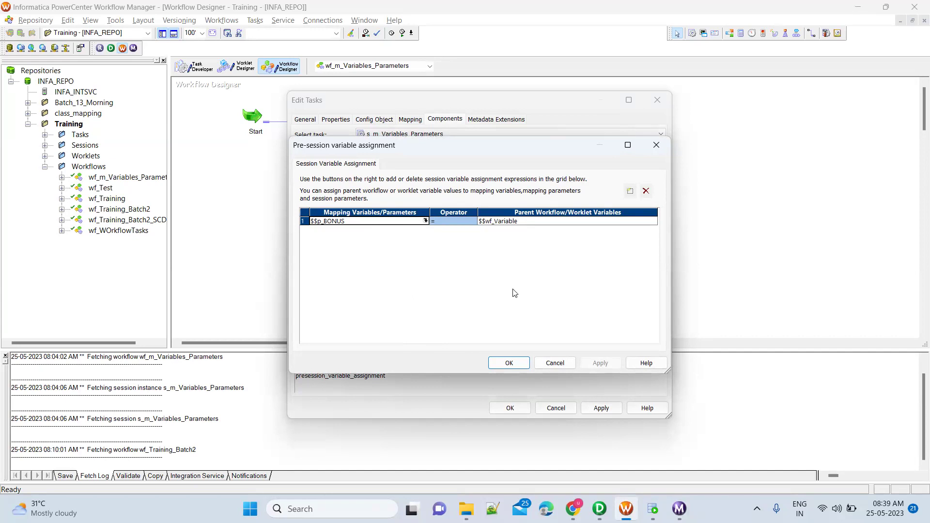
left_click(556, 364)
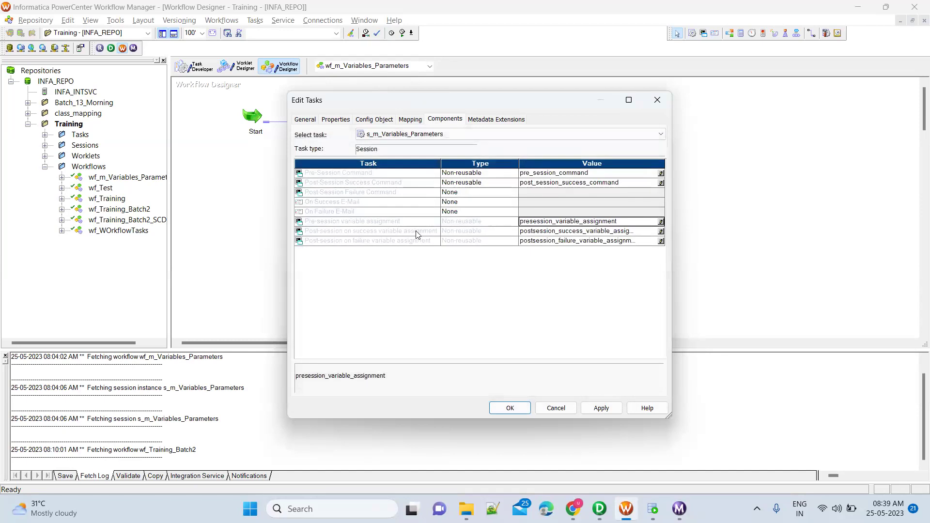
Add three new command rows to the session's Pre-Session Command
left_click(416, 231)
left_click(395, 186)
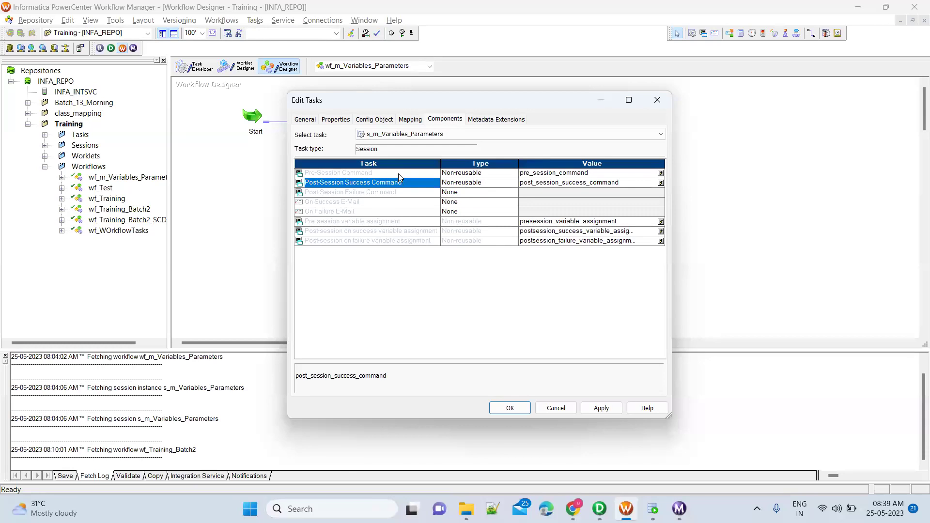
left_click(399, 173)
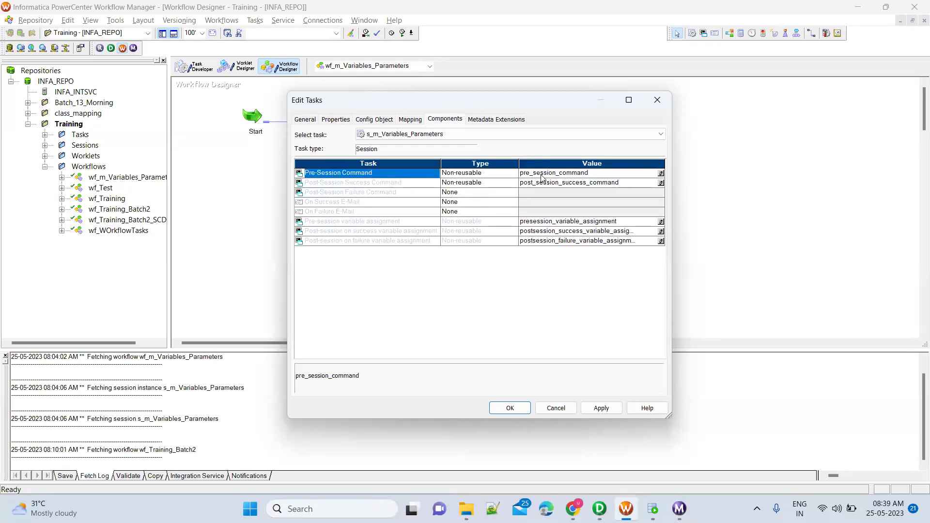
left_click(662, 174)
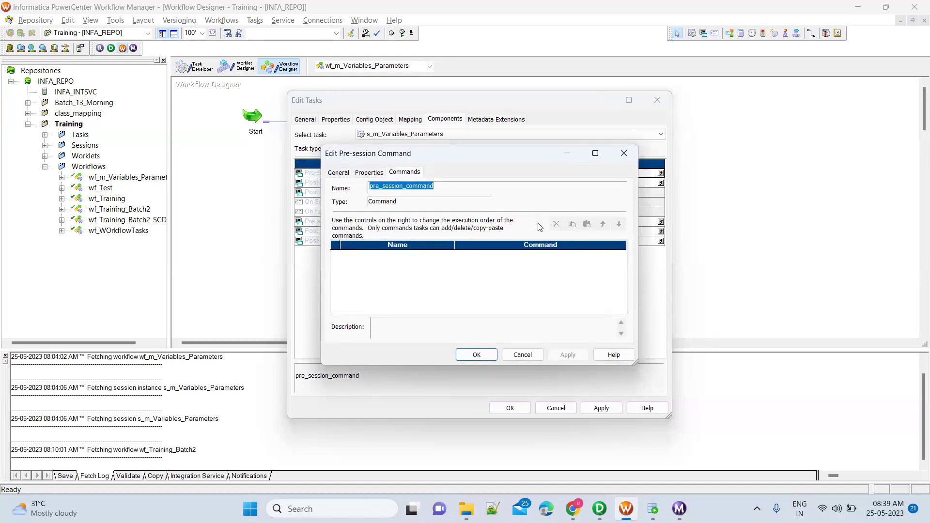
left_click(541, 224)
left_click(542, 225)
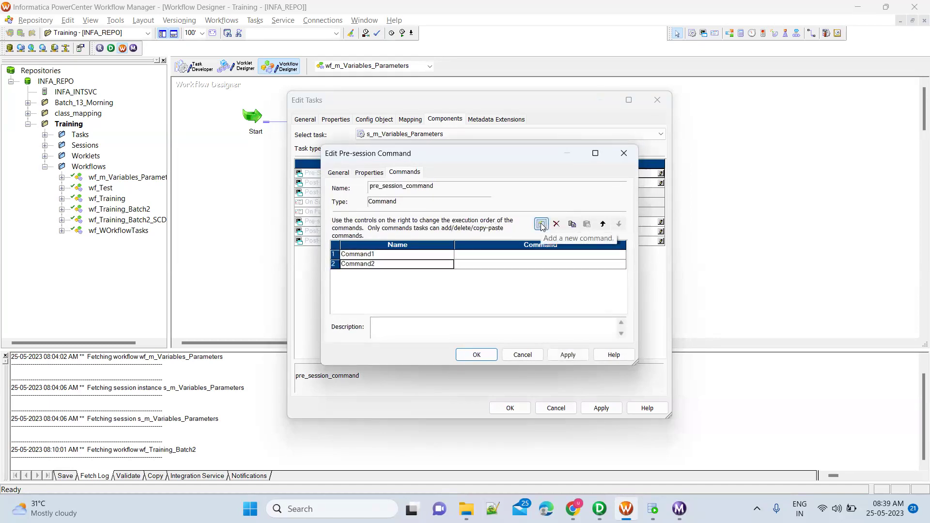
left_click(541, 224)
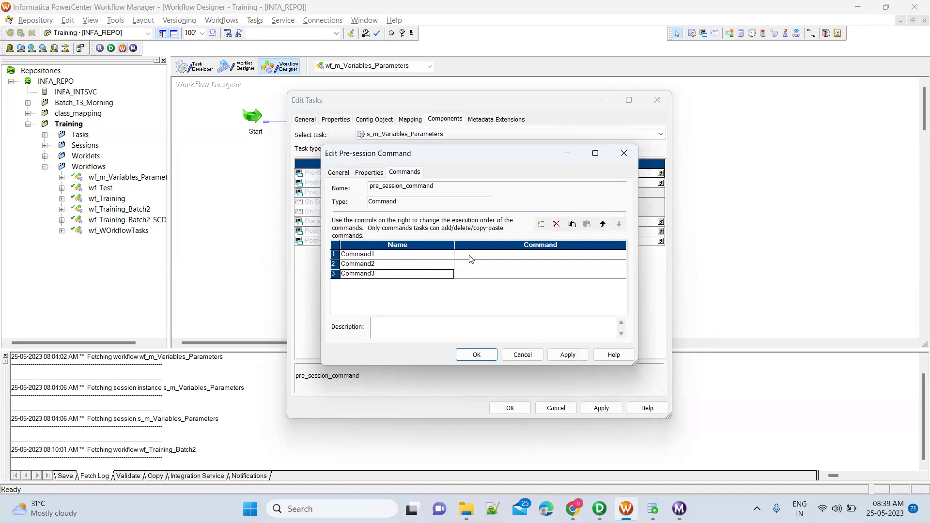
Move the third pre-session command to the first position in the execution order and apply the change
left_click(602, 225)
left_click(602, 224)
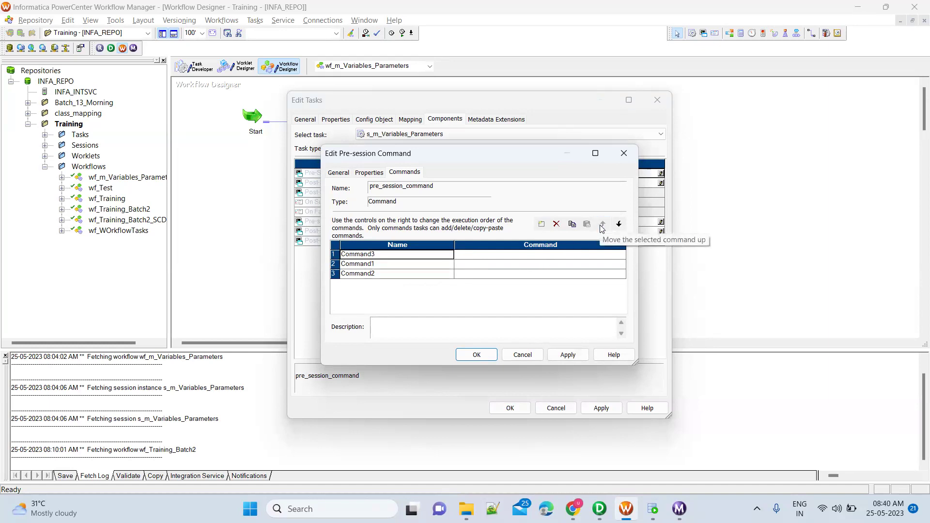
left_click(557, 355)
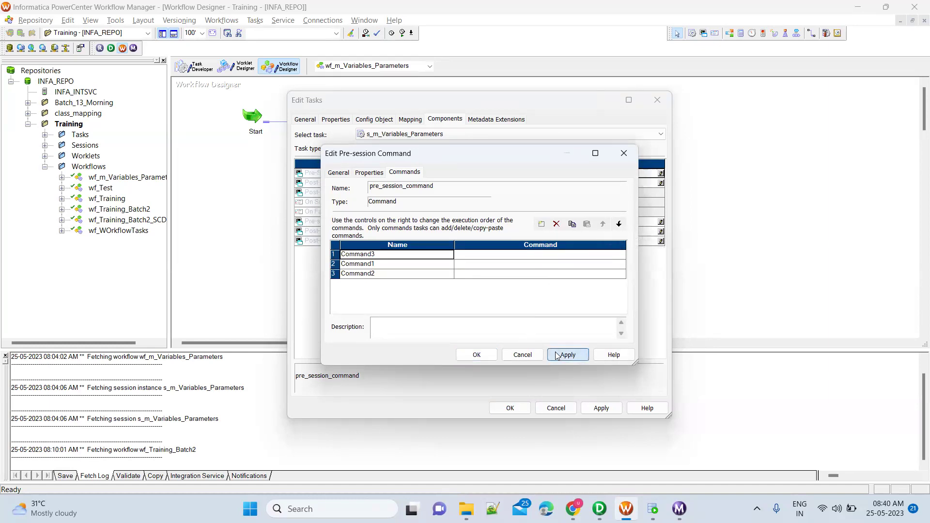
Confirm the pre-session command order and set the Post-Session Failure Command's type to Non-reusable
left_click(478, 354)
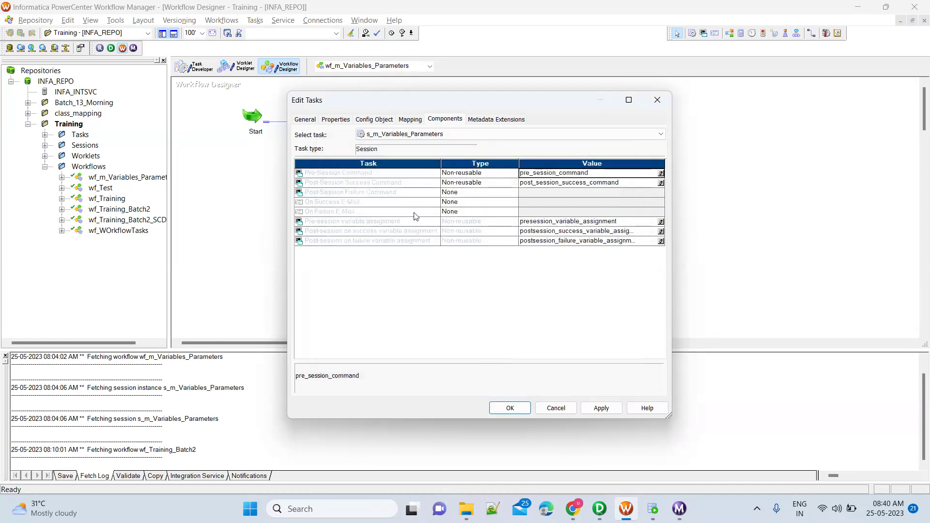
left_click(417, 184)
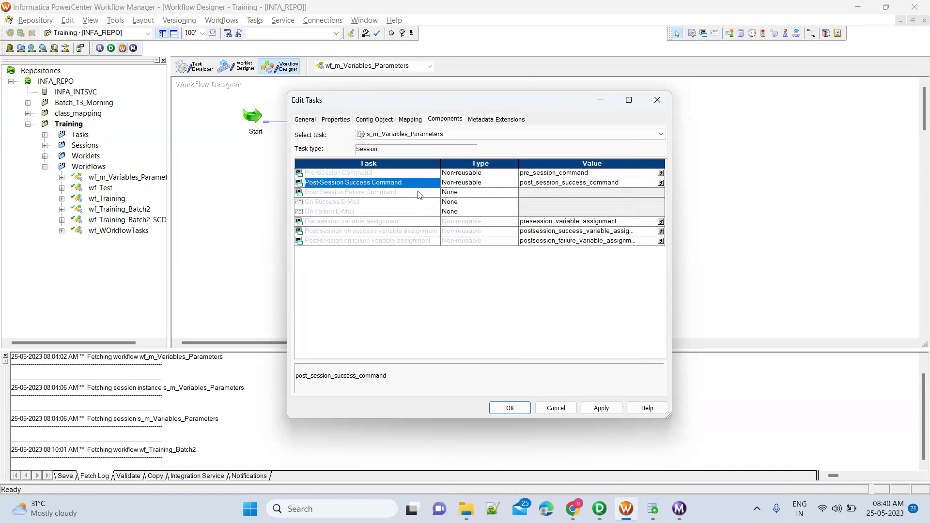
left_click(420, 194)
left_click(420, 184)
left_click(463, 194)
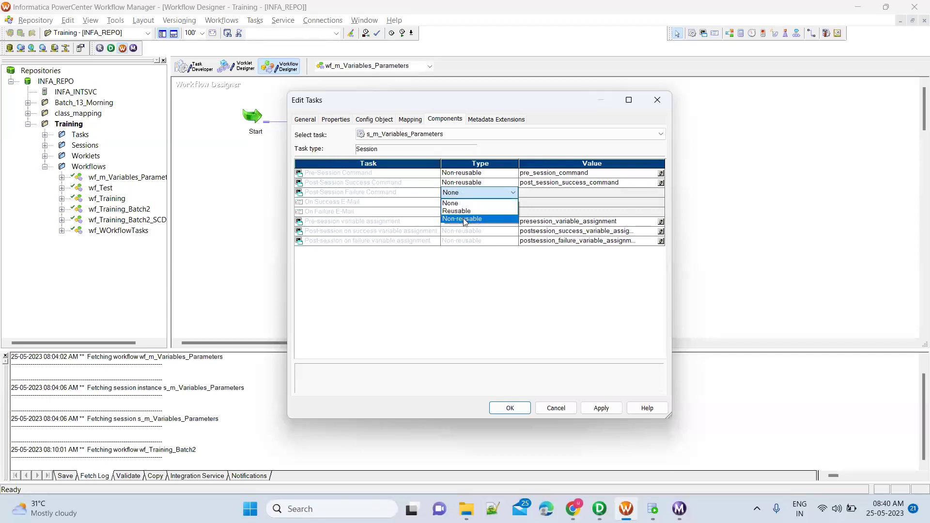
left_click(462, 217)
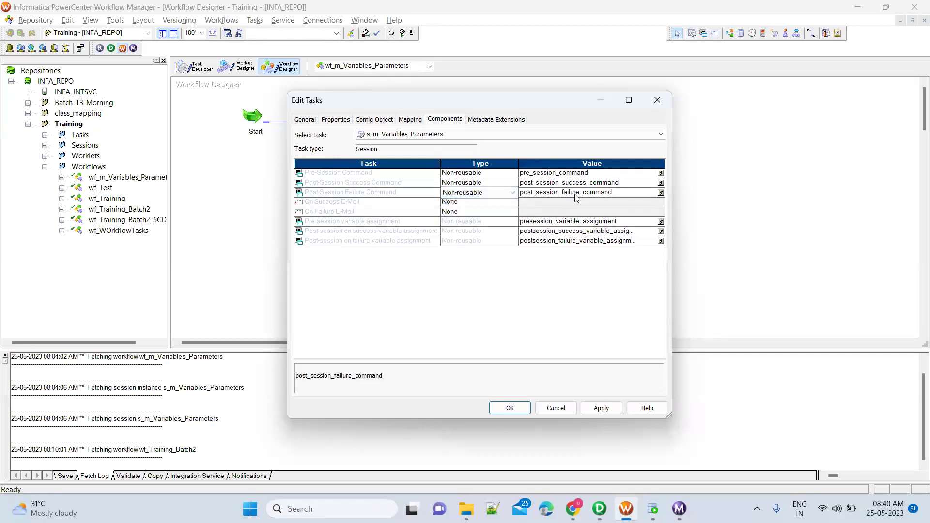
Set the On Success E-Mail component's type to Non-reusable
left_click(400, 203)
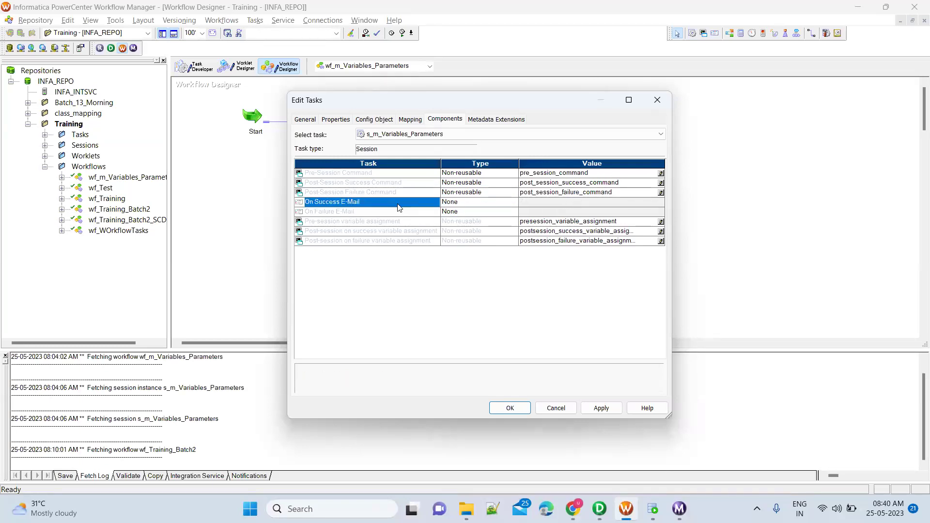
left_click(450, 204)
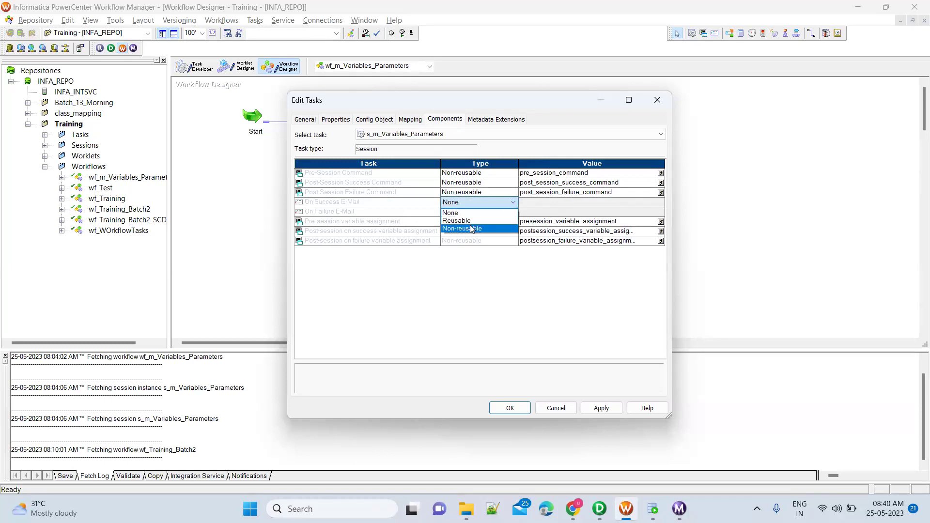
left_click(471, 229)
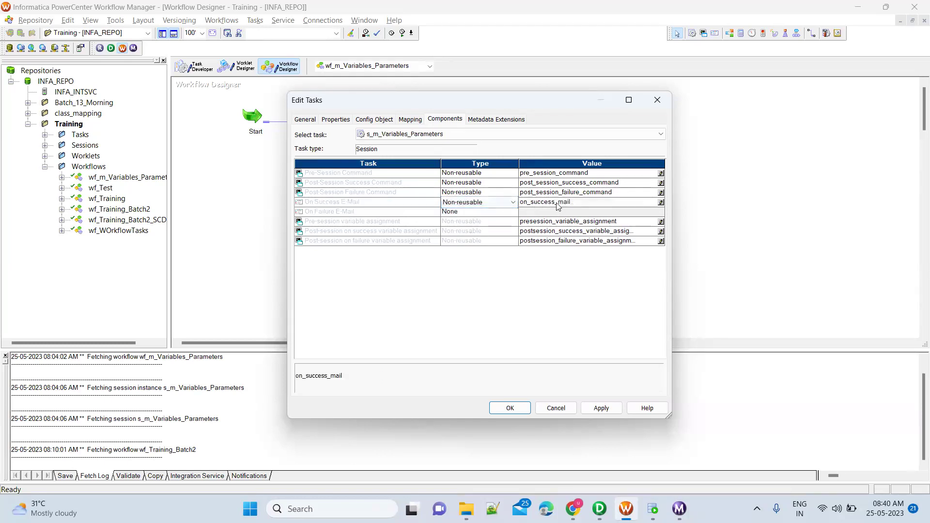
Review the success email's user name, subject and text attributes, leaving them unedited
left_click(661, 202)
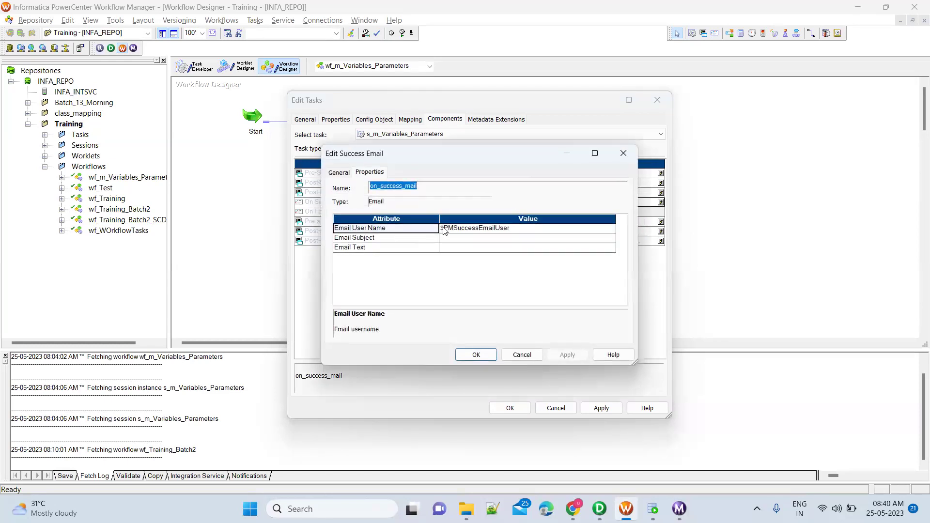
left_click(476, 229)
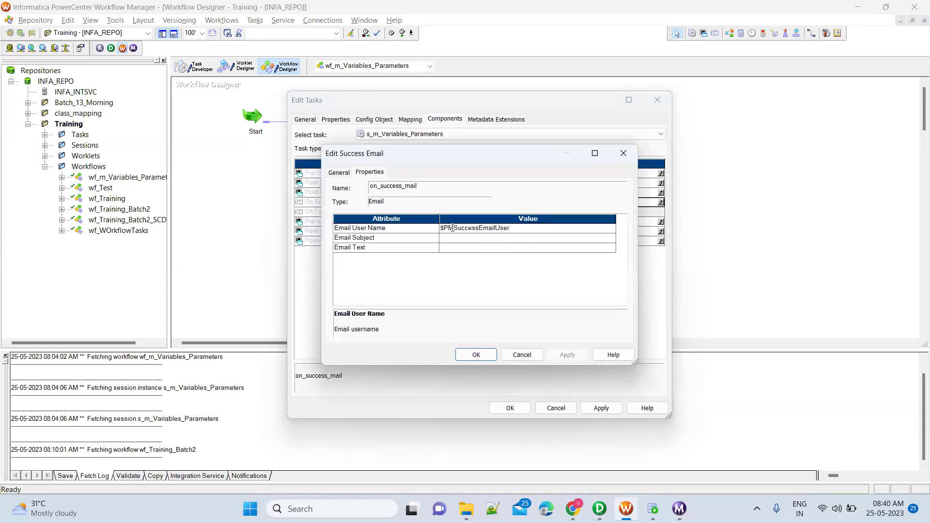
left_click(413, 238)
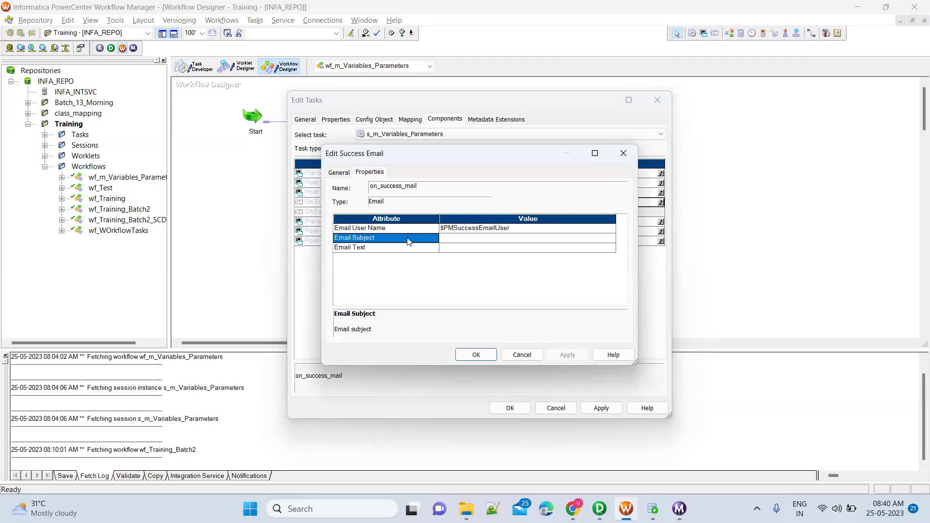
left_click(466, 239)
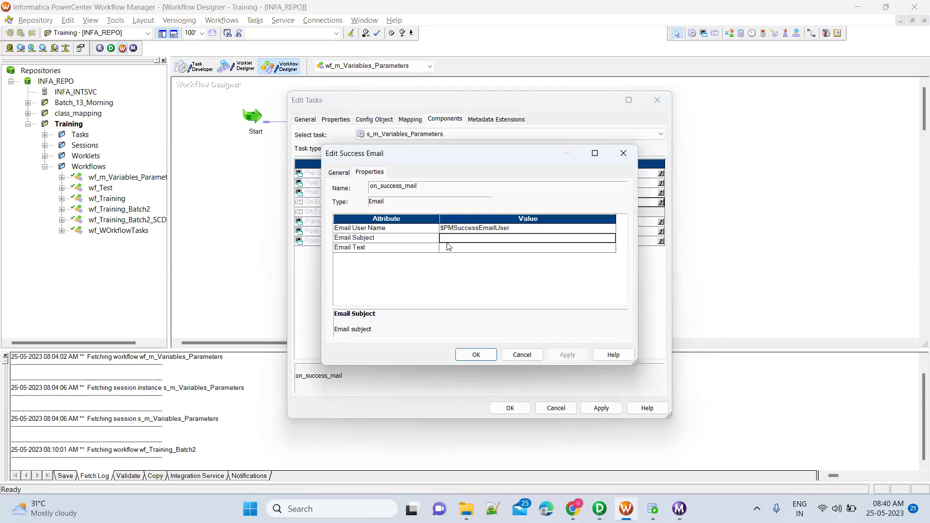
left_click(420, 251)
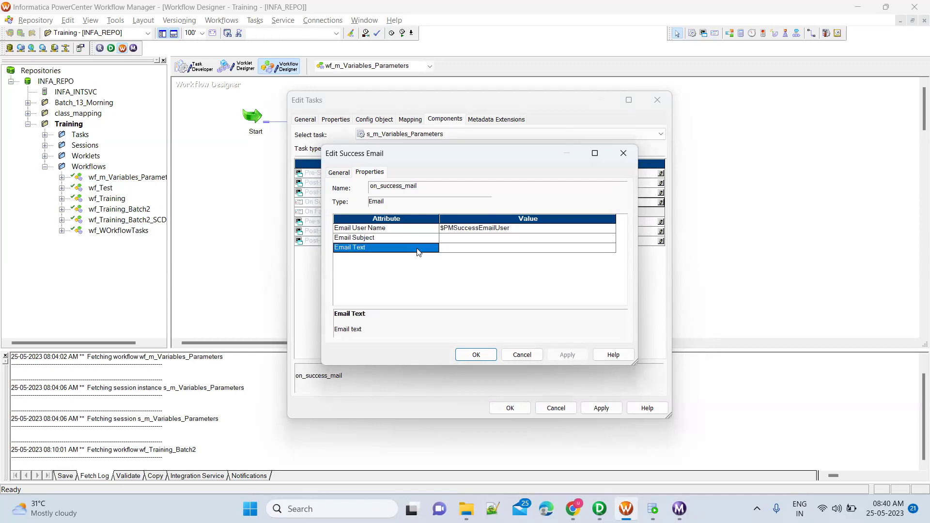
left_click(456, 249)
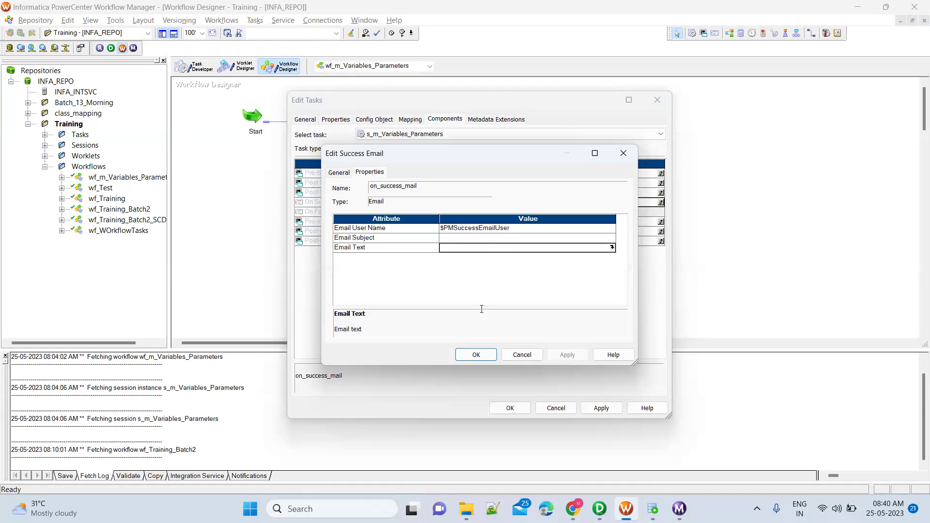
left_click(477, 355)
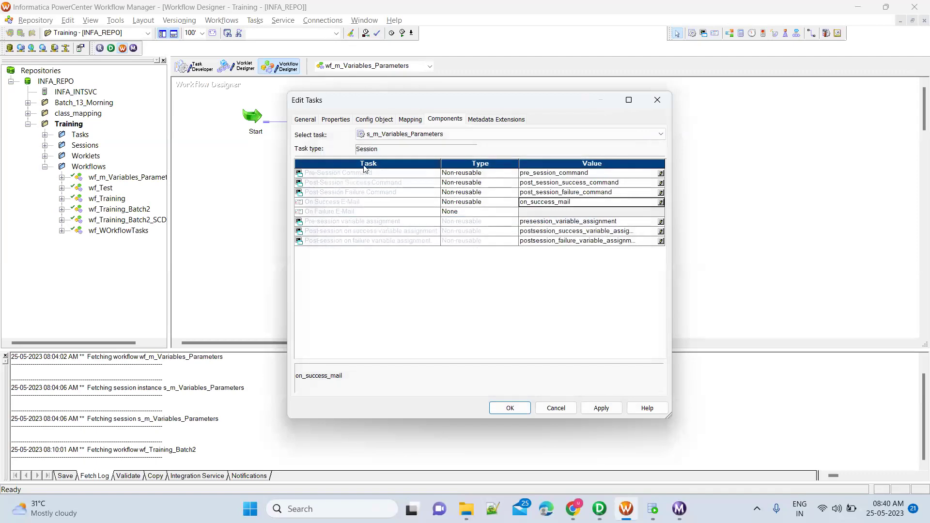
Set the On Failure E-Mail component's type to Non-reusable
left_click(409, 177)
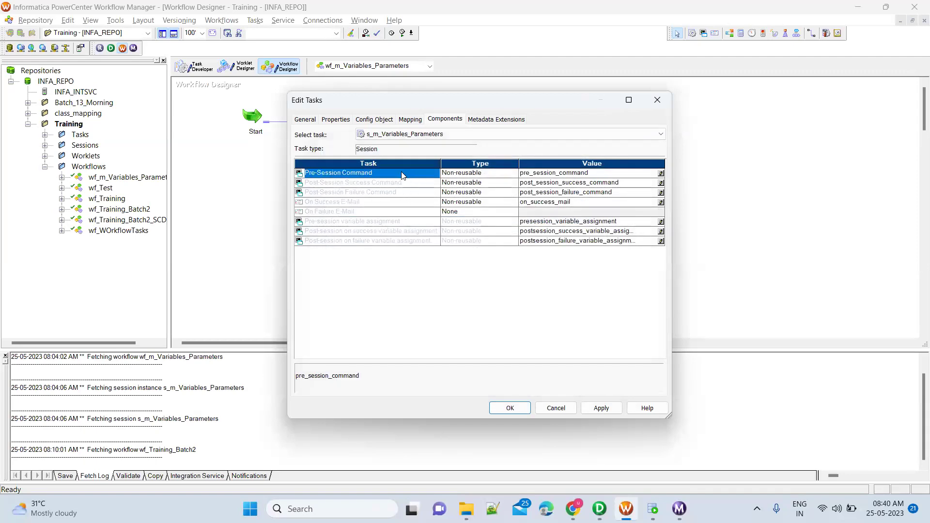
left_click(410, 183)
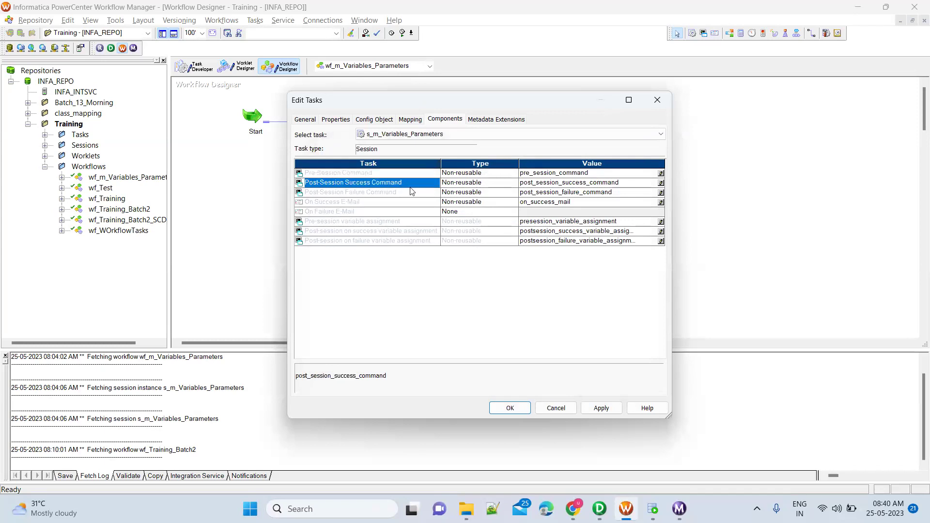
left_click(382, 203)
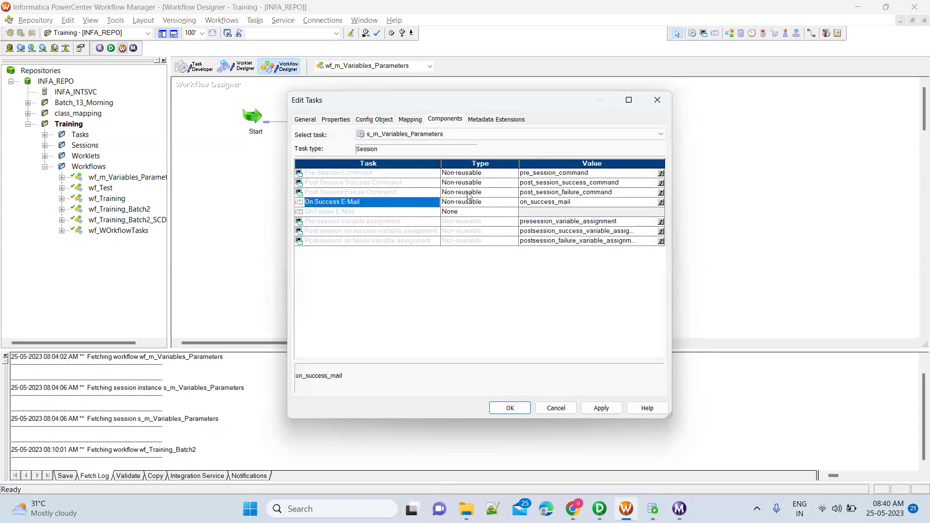
left_click(412, 214)
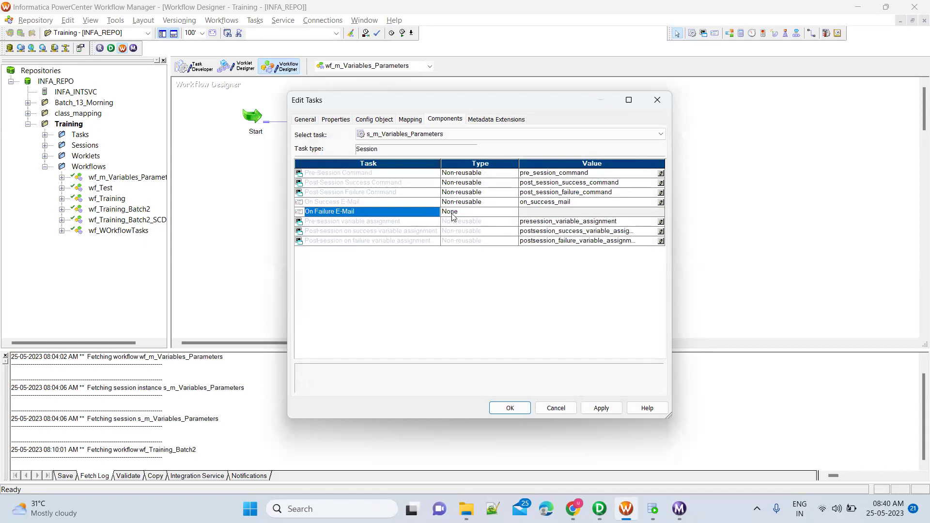
left_click(479, 212)
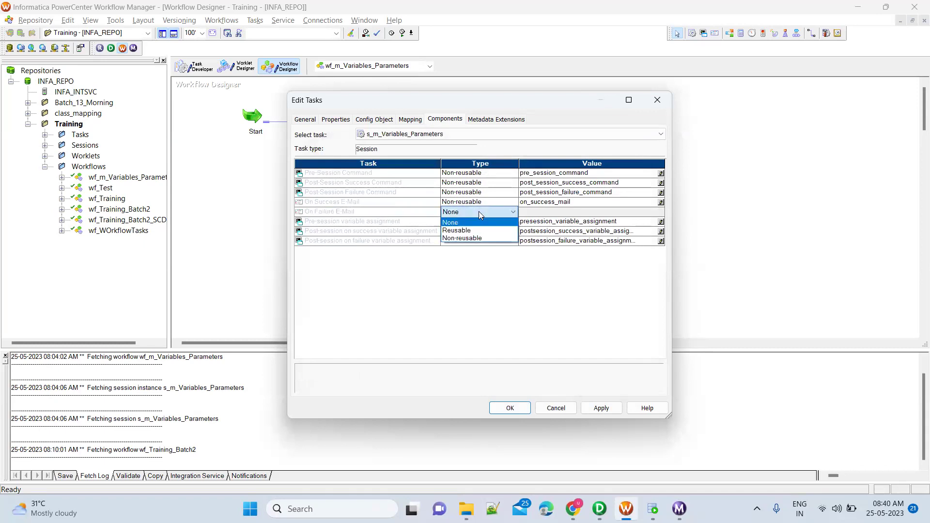
left_click(475, 238)
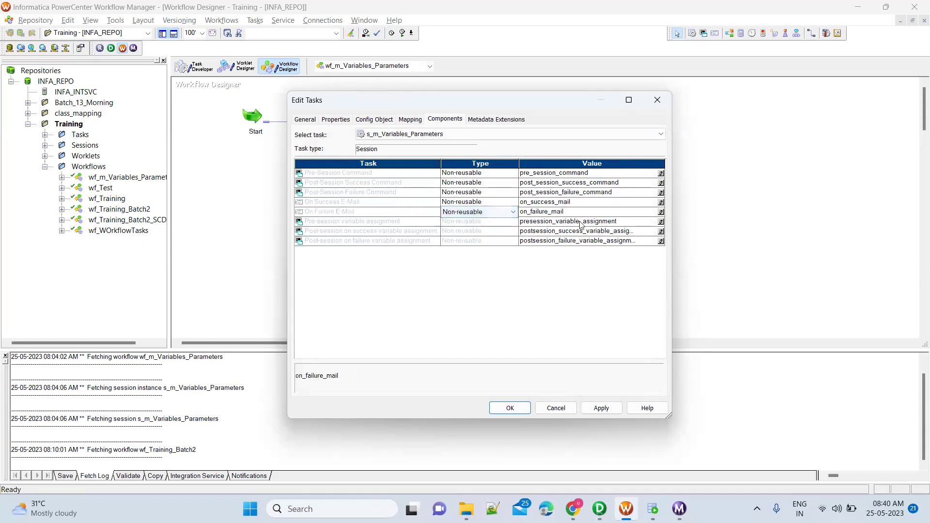
Review the failure email's subject and text attributes, leaving them unedited
left_click(661, 214)
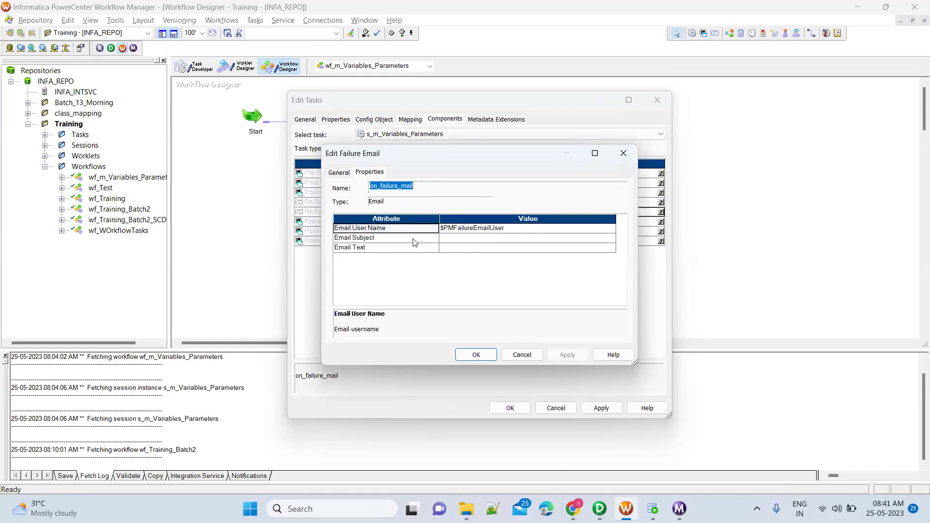
left_click(455, 239)
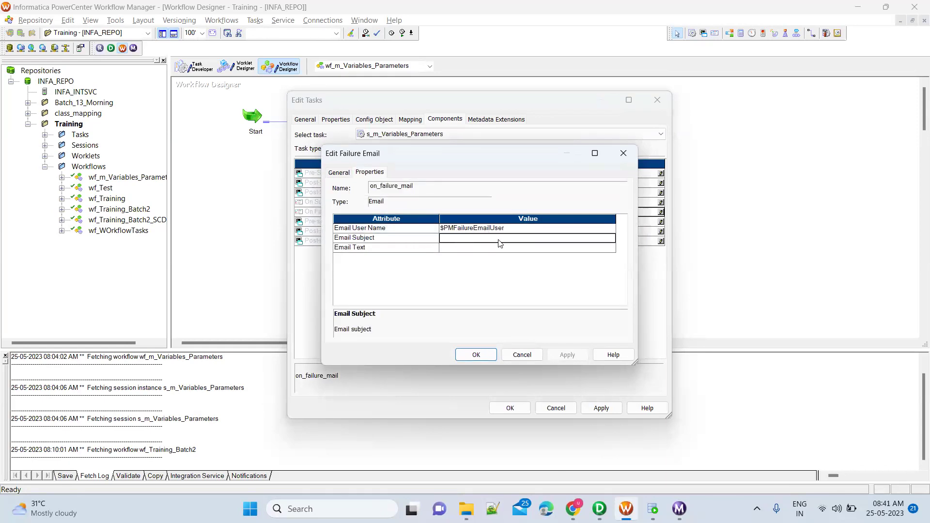
left_click(458, 249)
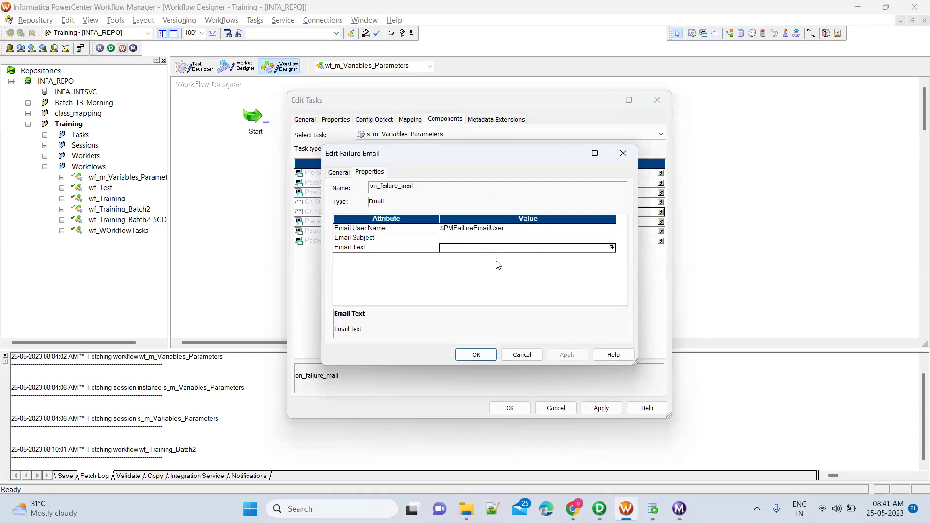
left_click(487, 359)
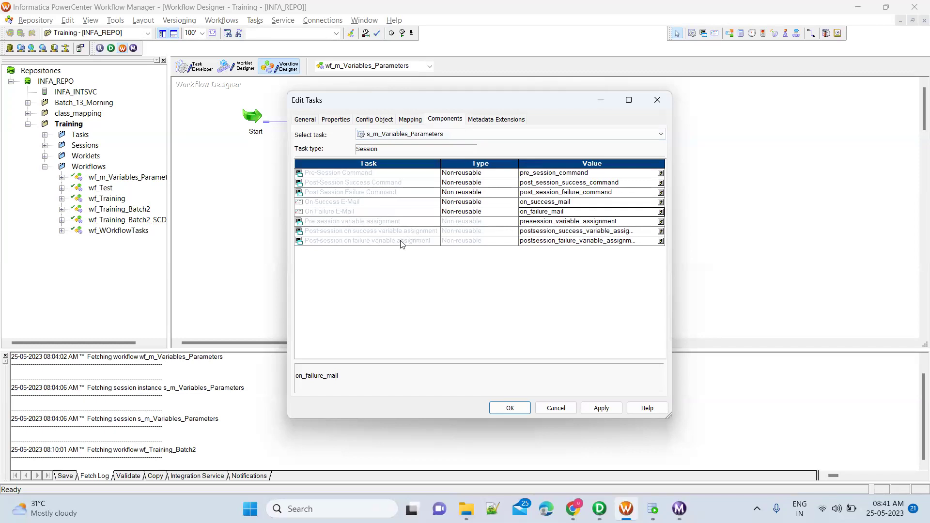
Inspect the Pre-session and Post-session on success variable assignments, cancelling out of both without edits
left_click(662, 221)
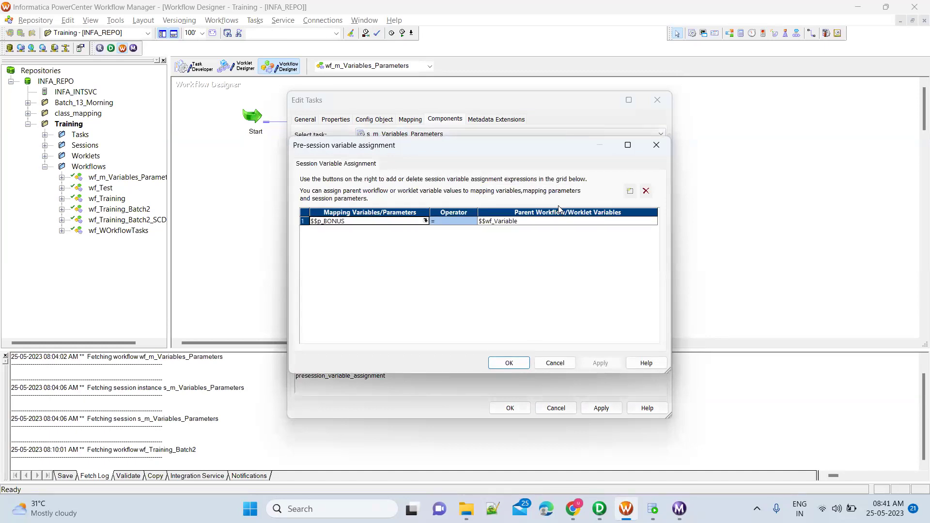
left_click(555, 363)
left_click(662, 233)
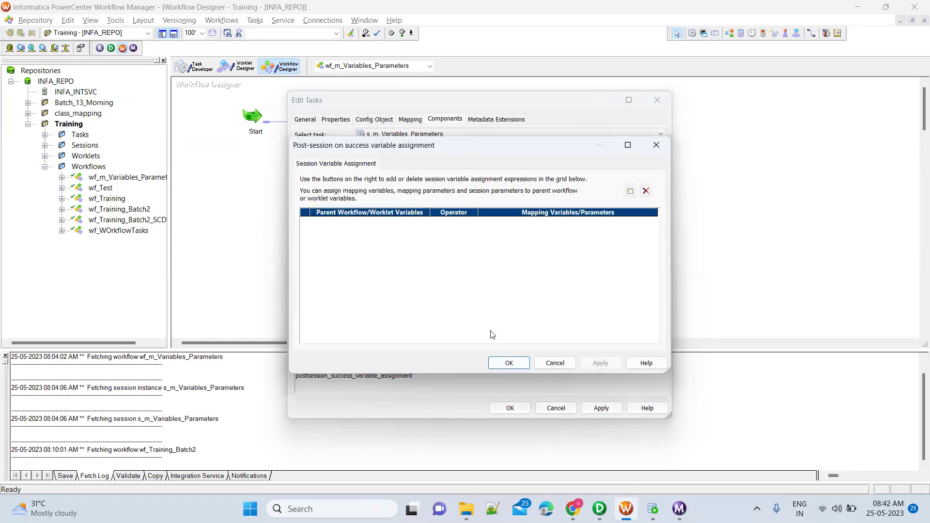
left_click(556, 363)
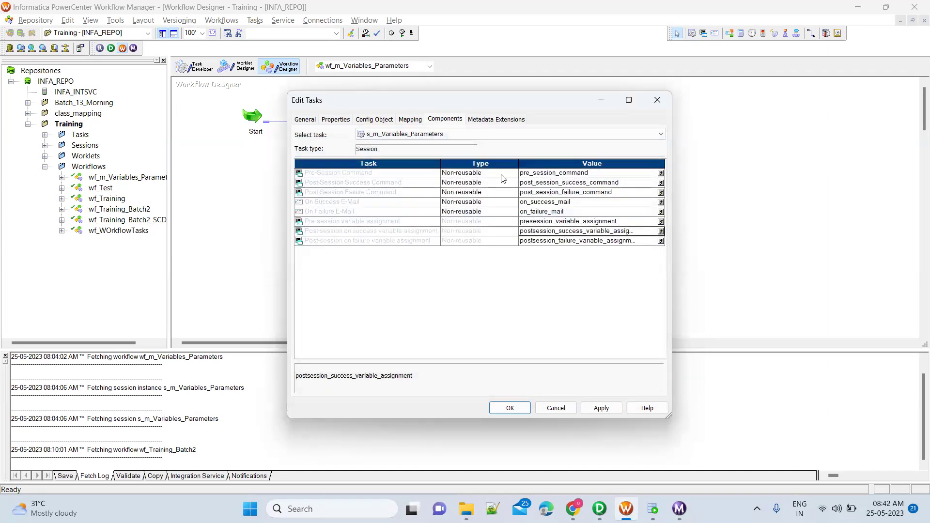
Set the Pre-Session Command's type to Reusable and browse the available reusable commands without choosing one
left_click(511, 174)
left_click(513, 174)
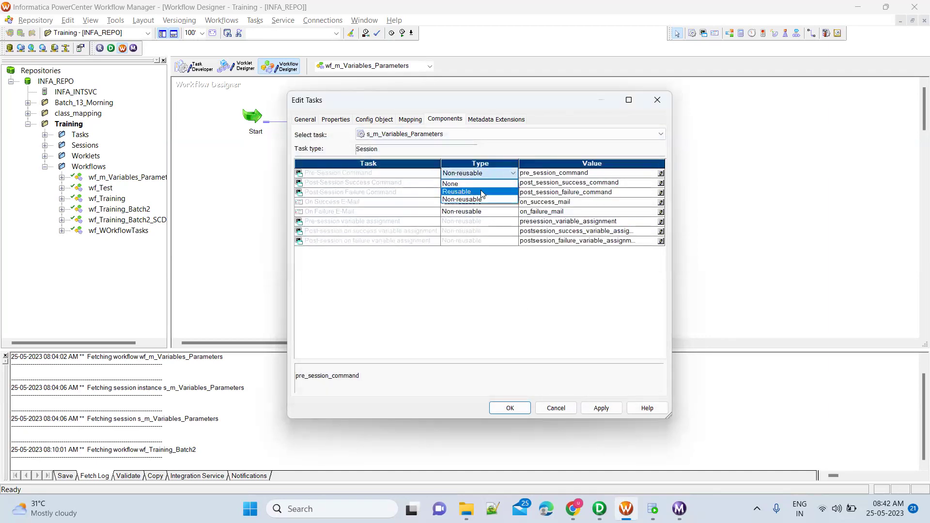
left_click(482, 192)
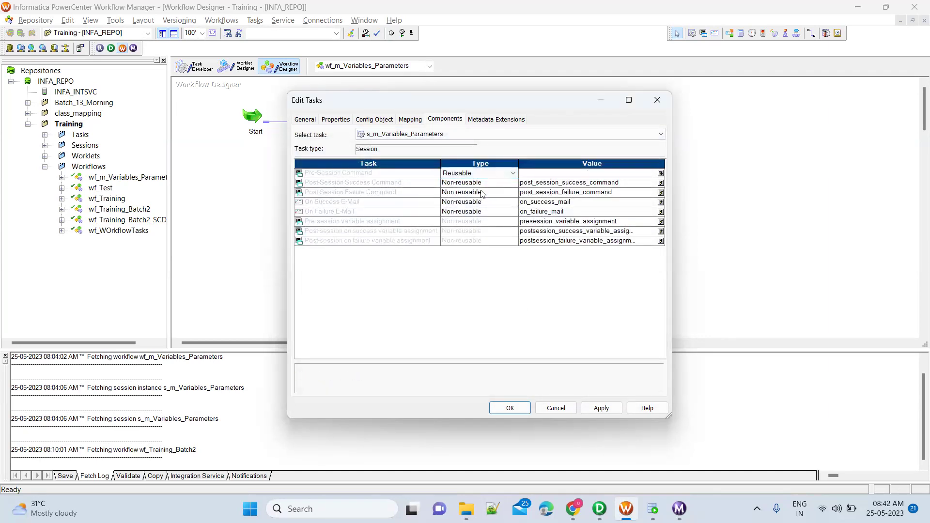
left_click(660, 174)
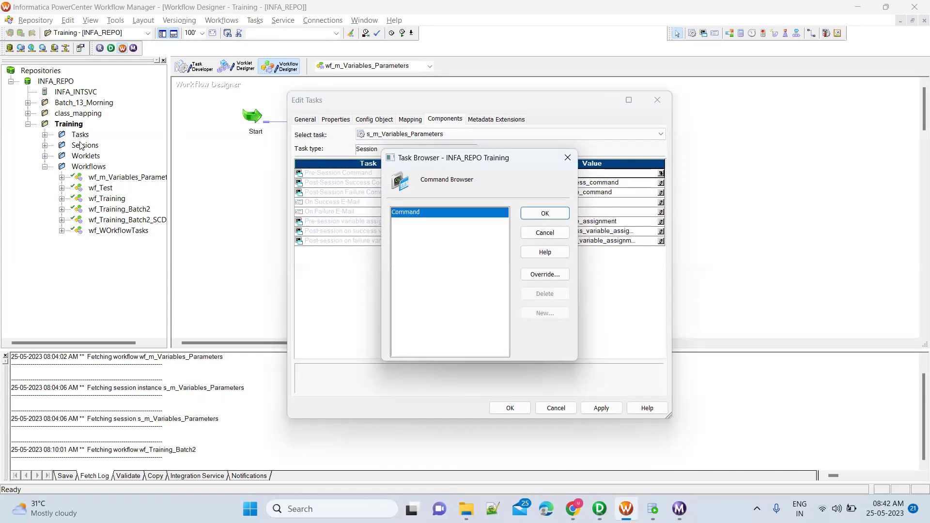
left_click(545, 233)
Keep the session's component changes, apply them and close the task editor
left_click(557, 410)
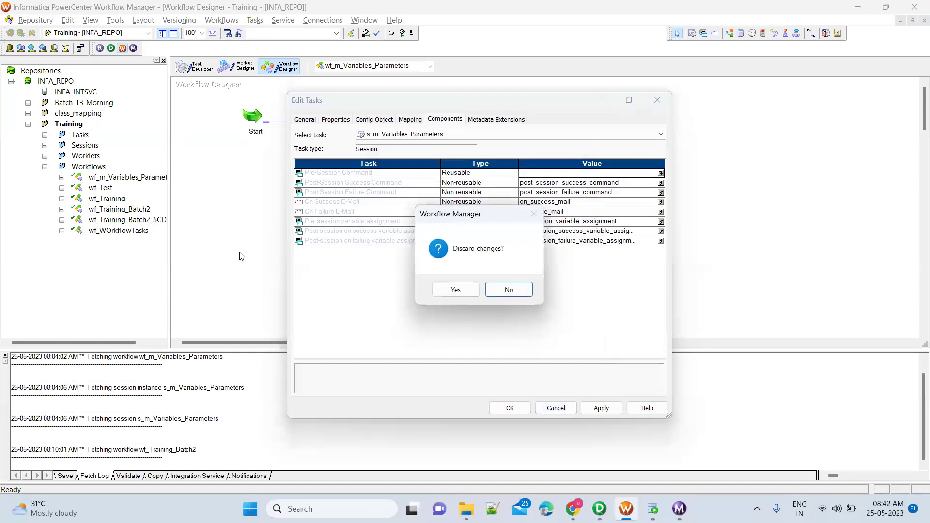
left_click(504, 291)
left_click(601, 409)
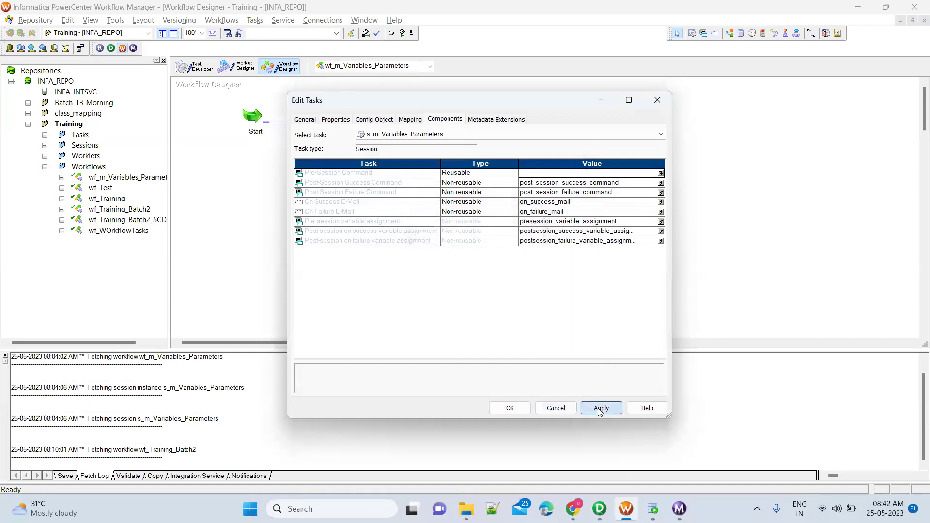
left_click(510, 409)
Expand the Training folder's Tasks and check the reusable Command and Success_Email tasks
left_click(45, 148)
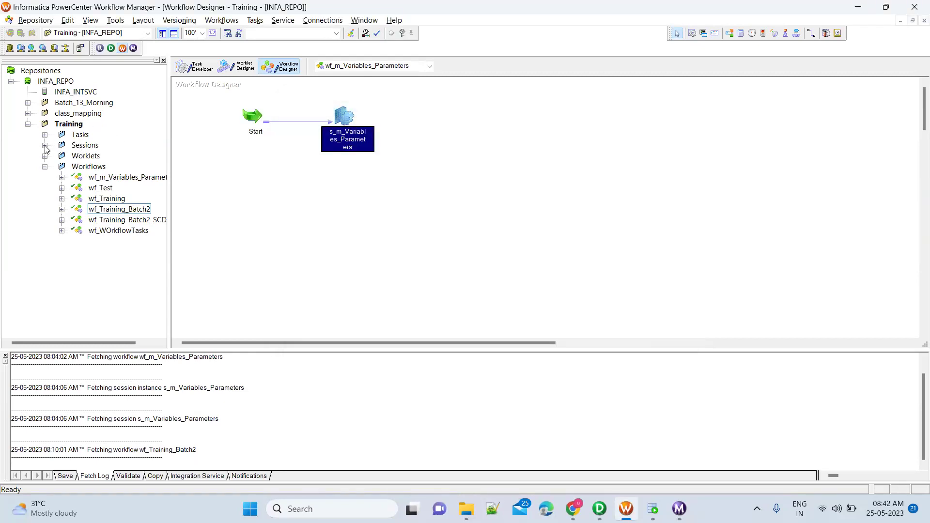
left_click(45, 135)
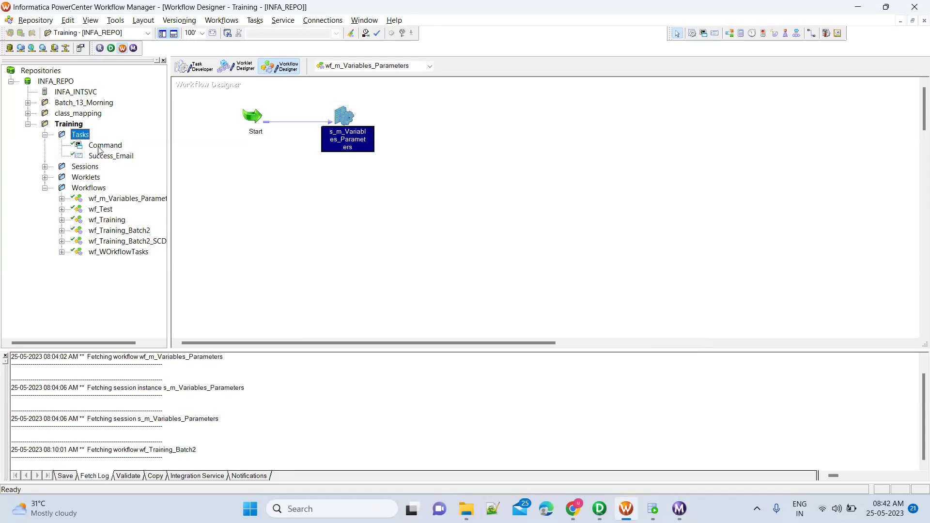
left_click(99, 146)
left_click(109, 156)
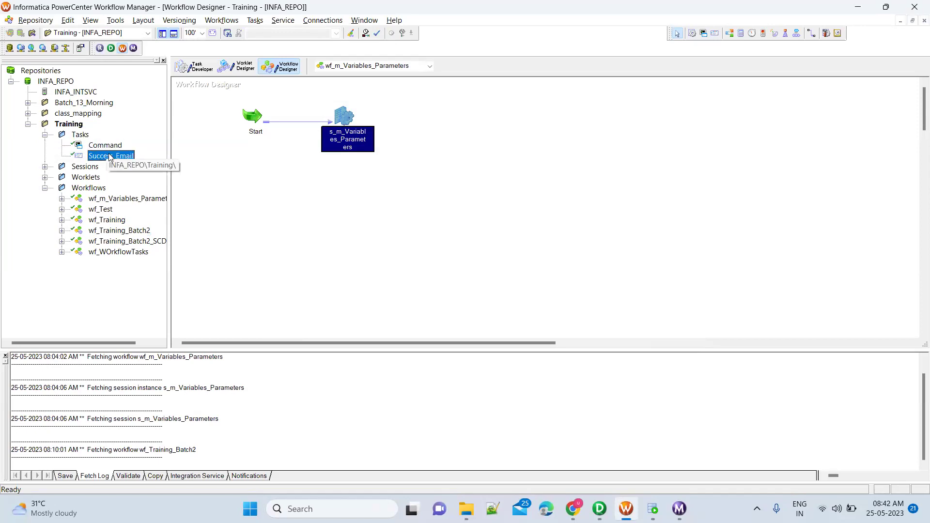
In the s_m_Variables_Parameters session's components, set the Pre-Session Command to Reusable and assign the reusable Command task
left_click(110, 147)
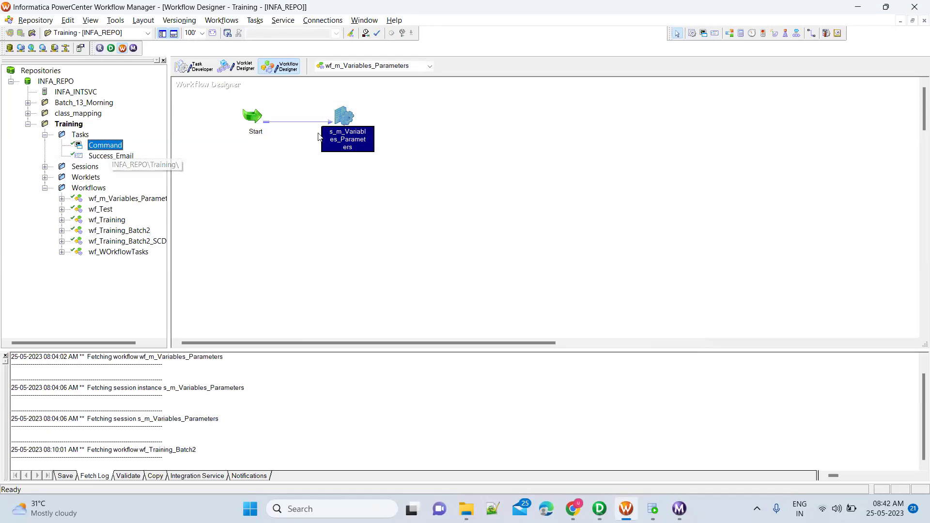
double_click(342, 117)
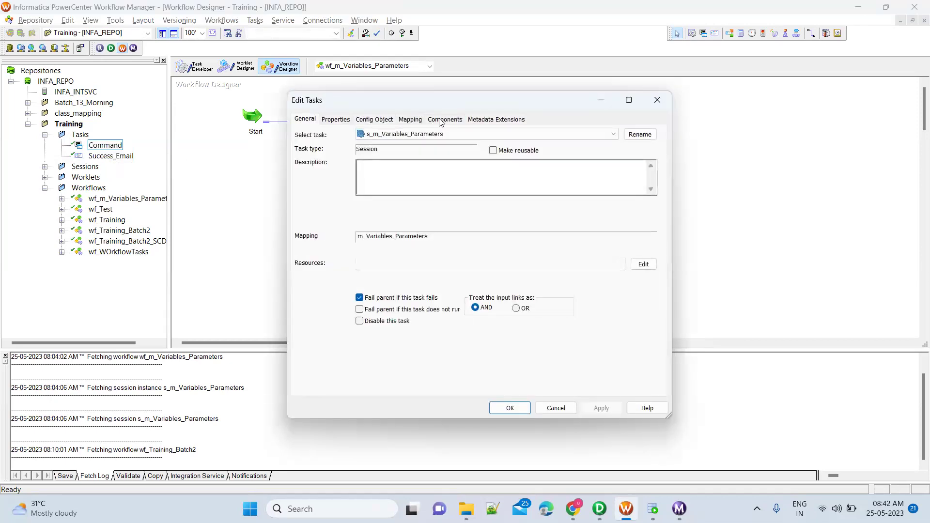
left_click(444, 120)
left_click(463, 174)
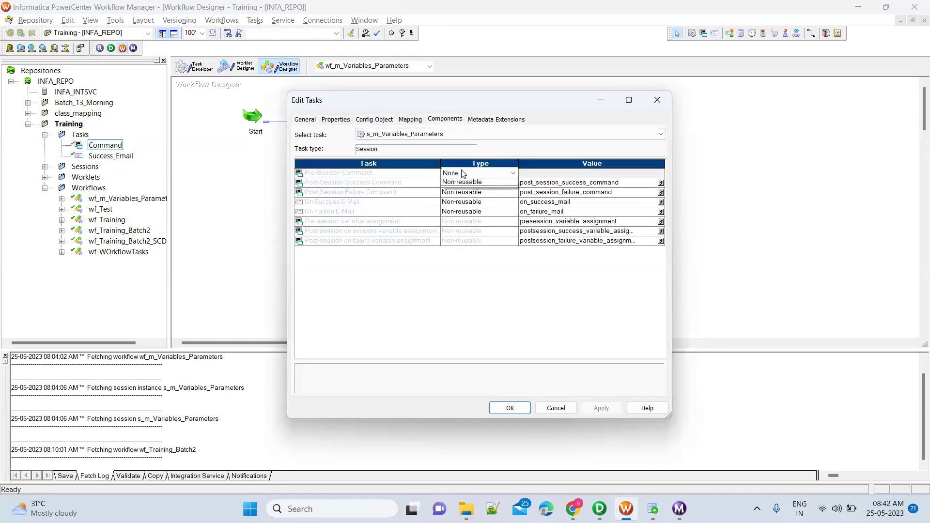
left_click(464, 193)
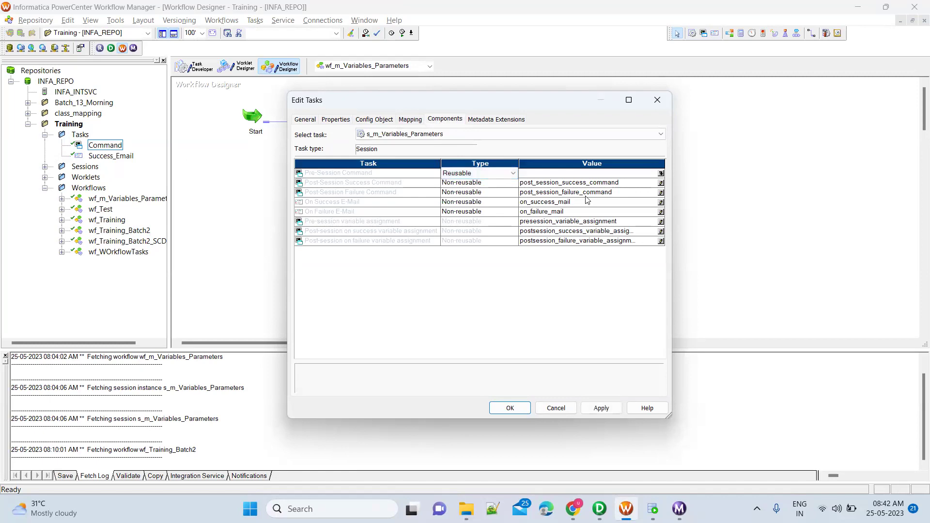
left_click(662, 174)
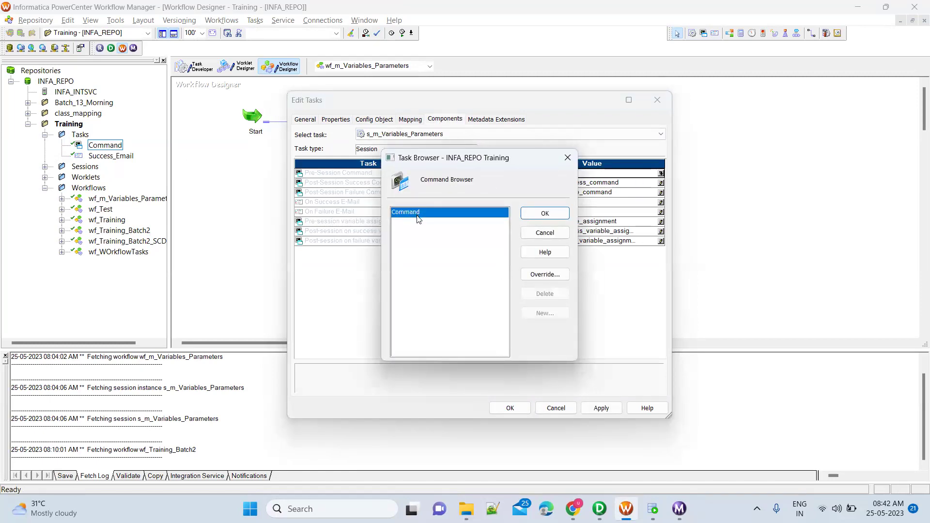
left_click(545, 214)
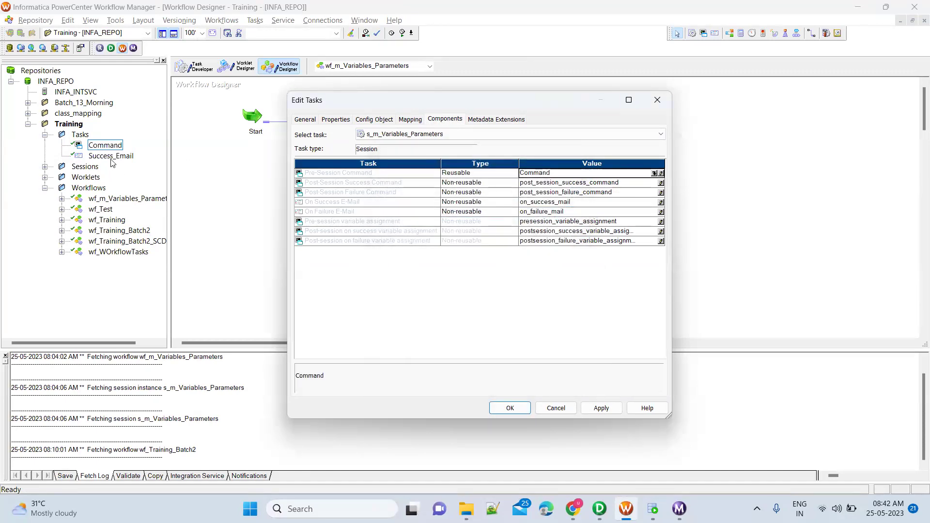
Set the On Success E-Mail type to Reusable and assign the Success_Email task to it
left_click(513, 202)
left_click(513, 202)
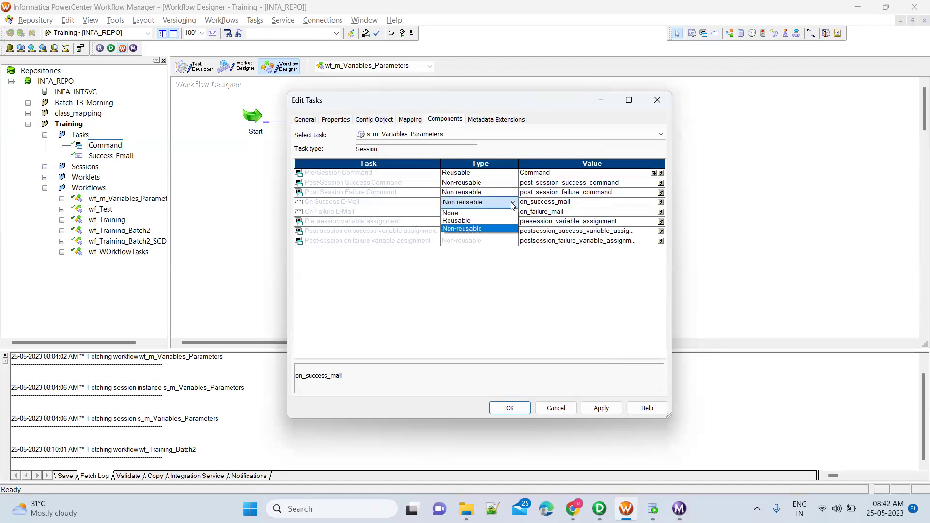
left_click(486, 222)
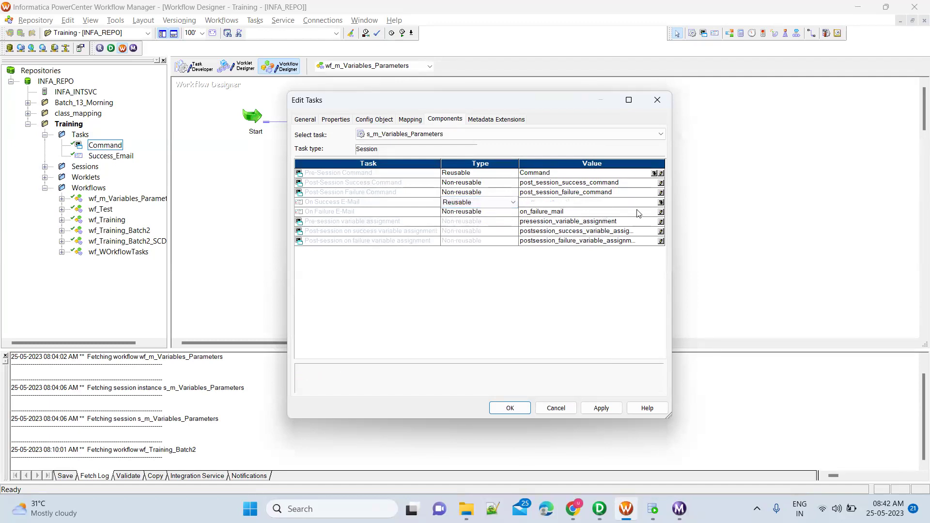
left_click(660, 202)
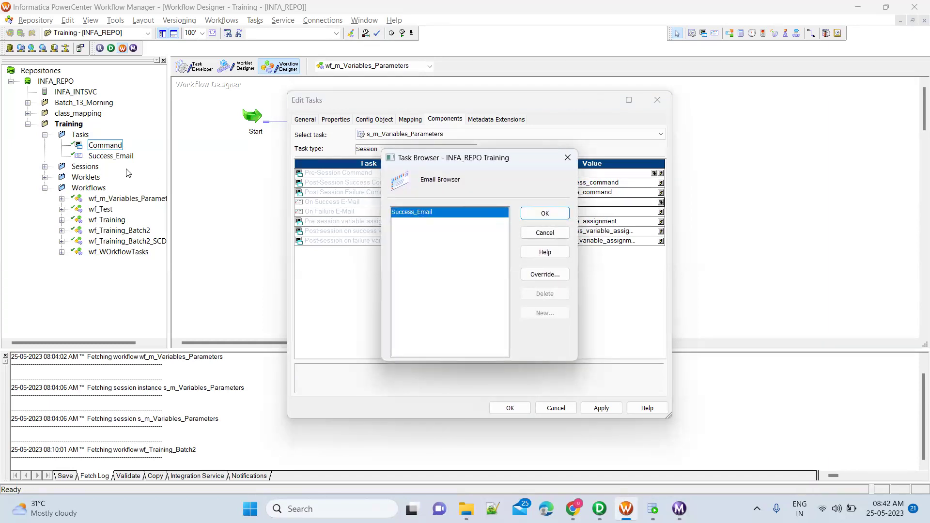
left_click(545, 213)
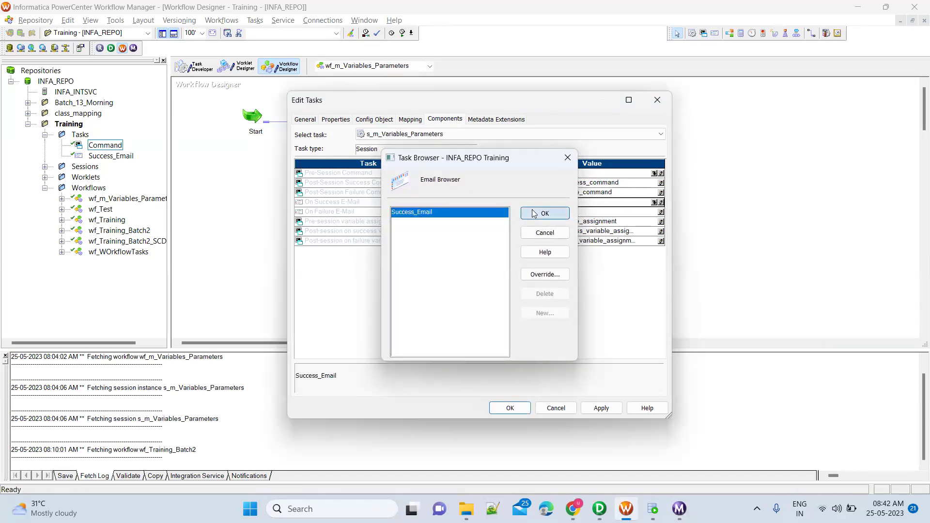
Check the failure email's properties without editing them, and apply the session's component changes, closing the task editor
left_click(661, 212)
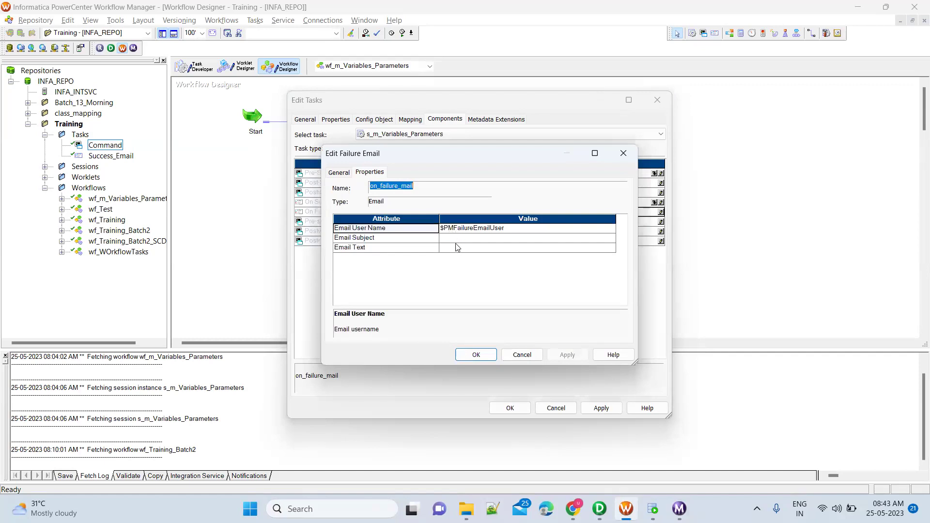
left_click(521, 355)
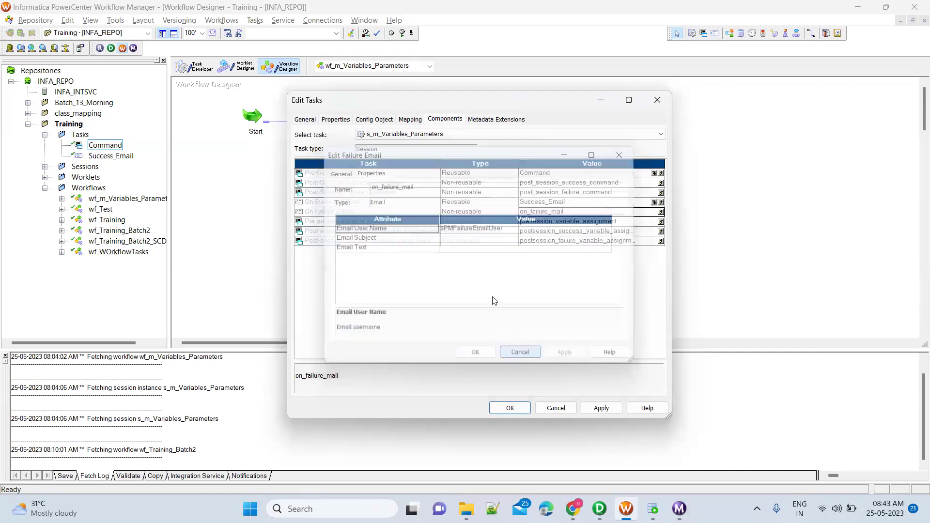
left_click(661, 212)
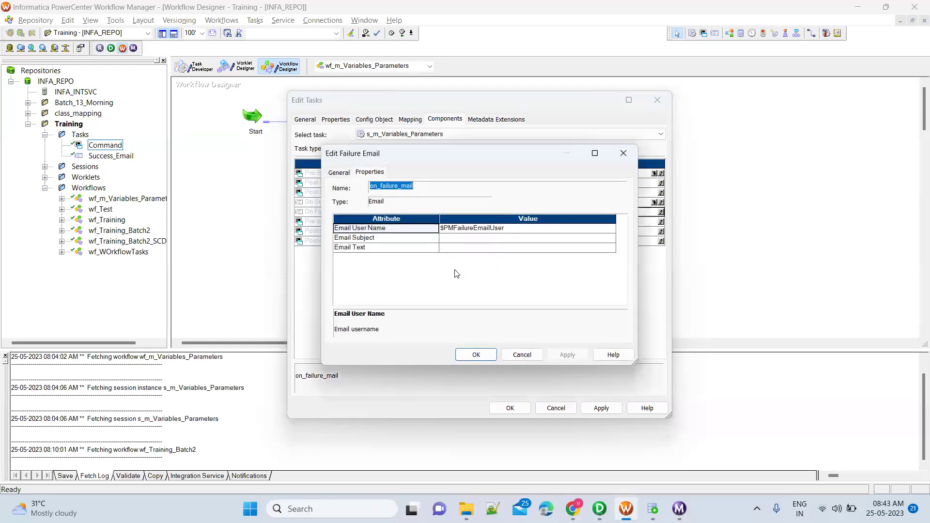
left_click(518, 354)
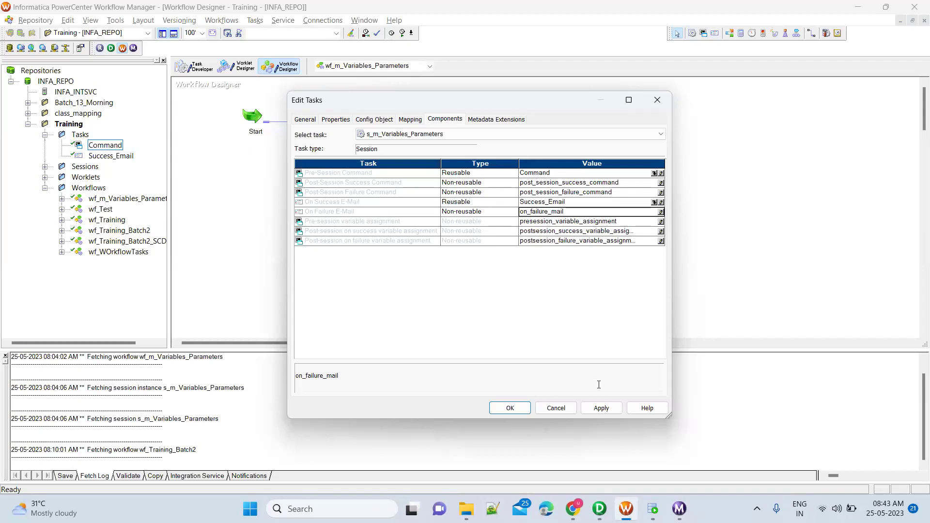
left_click(602, 409)
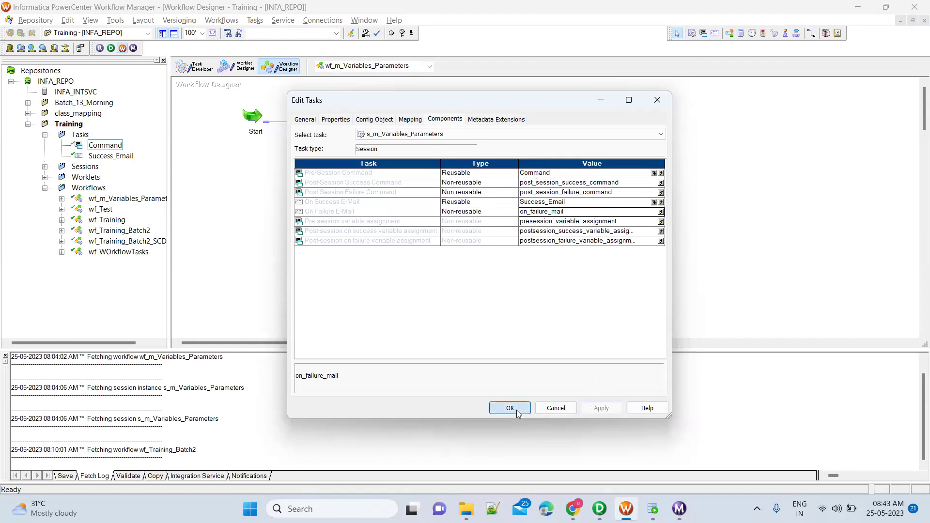
left_click(516, 409)
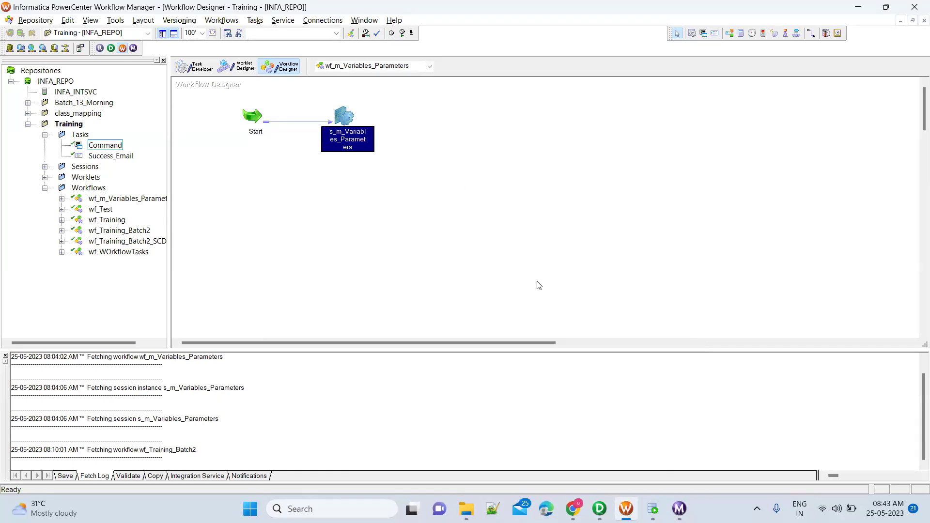
View the wf_m_Variables_Parameters run in Workflow Monitor, and return to Workflow Manager to review the s_m_Variables_Parameters session's components
left_click(679, 509)
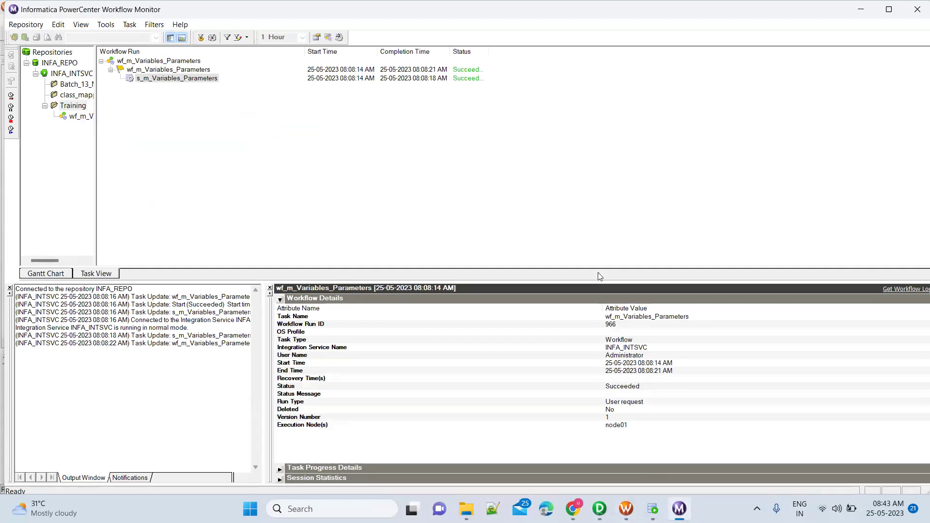
left_click(626, 509)
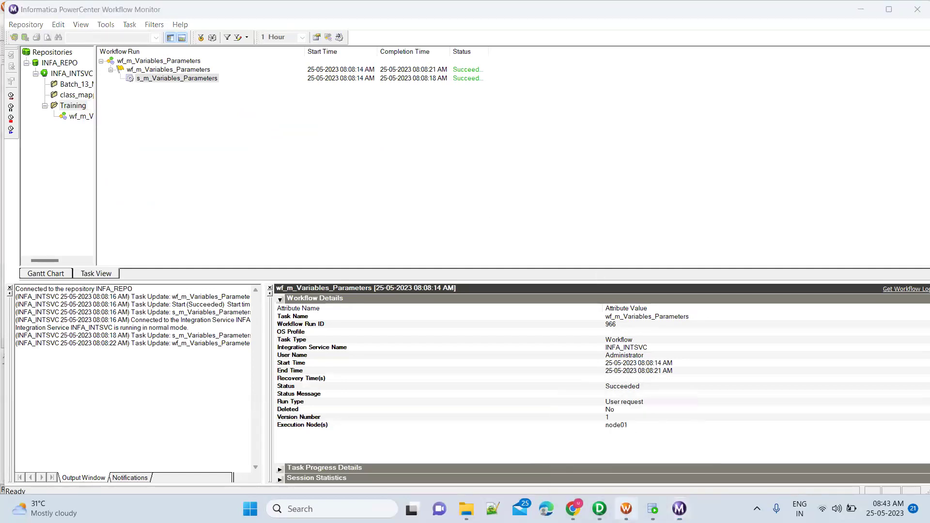
double_click(345, 120)
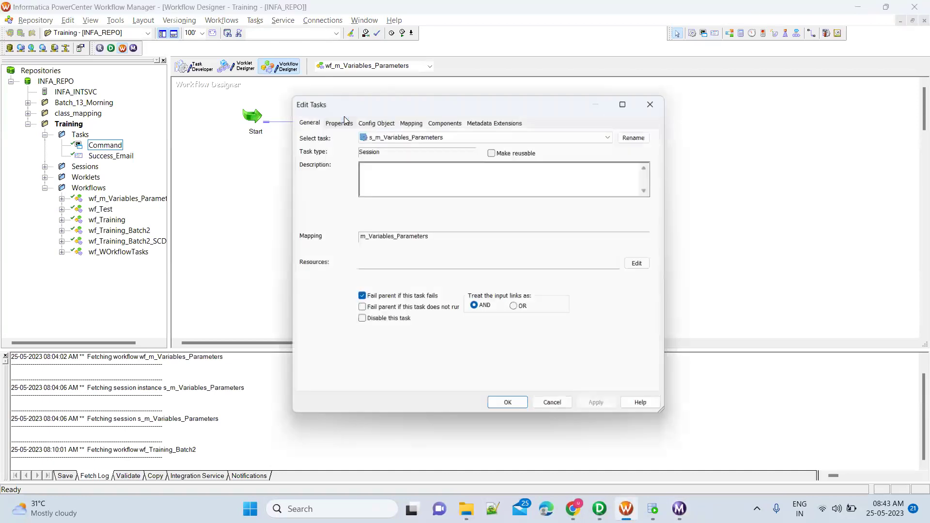
left_click(445, 119)
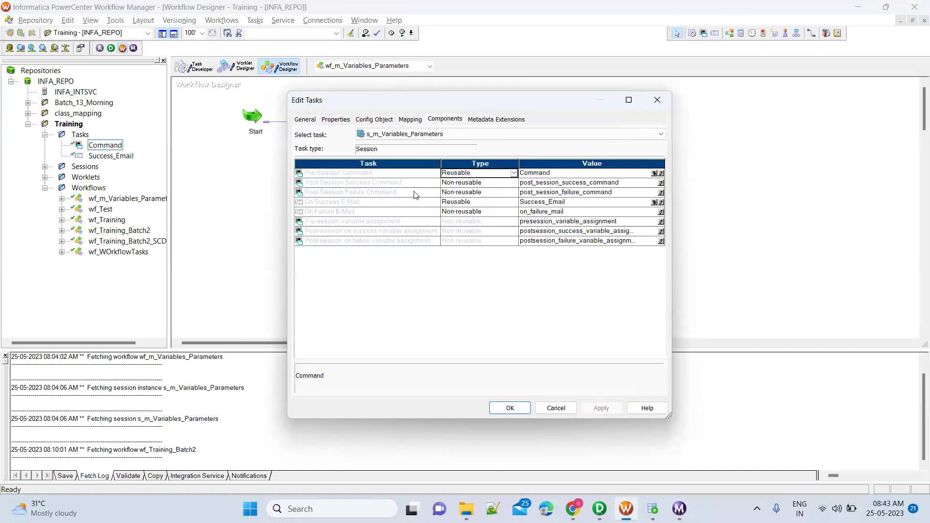